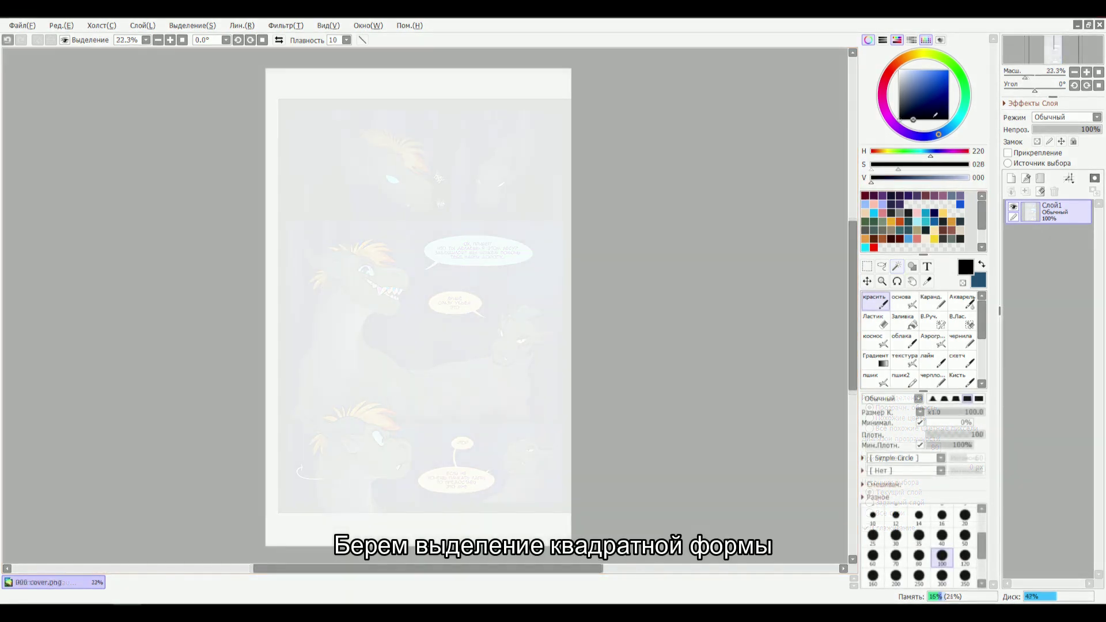
# Select a rectangle slightly inset from the page edges and fill it with black
pyautogui.click(867, 266)
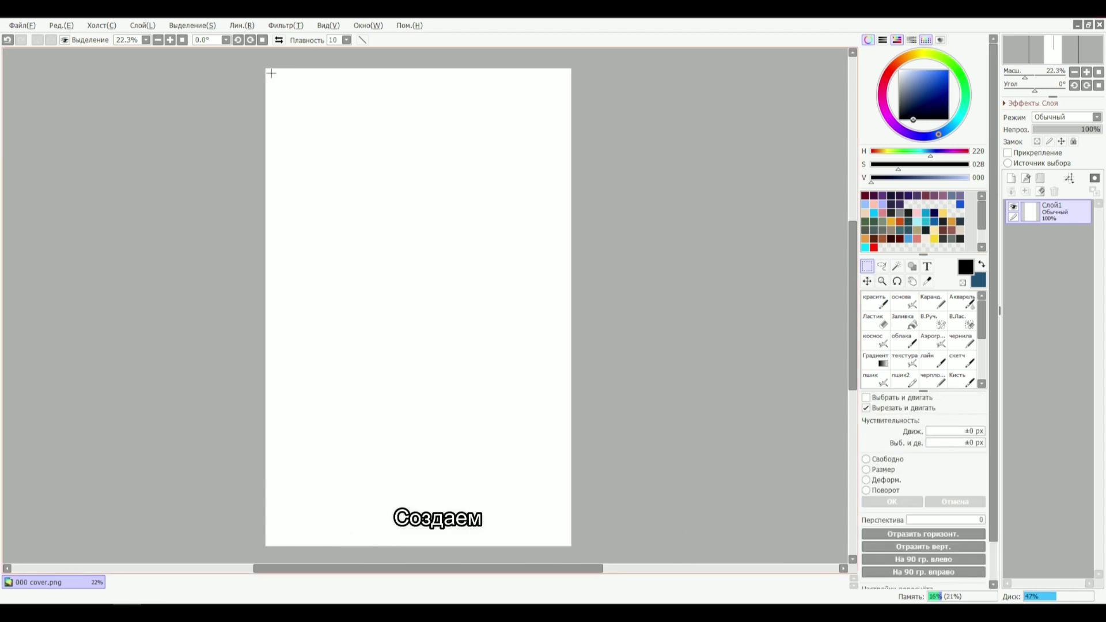
pyautogui.moveTo(273, 75); pyautogui.dragTo(562, 539)
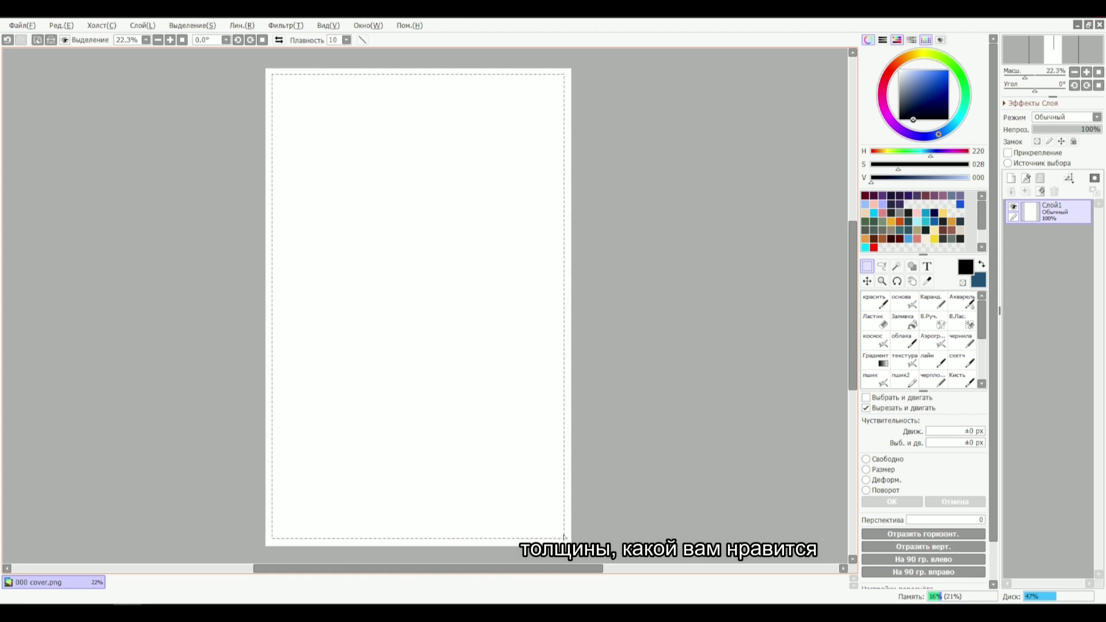
pyautogui.hotkey('ctrl', 'f')
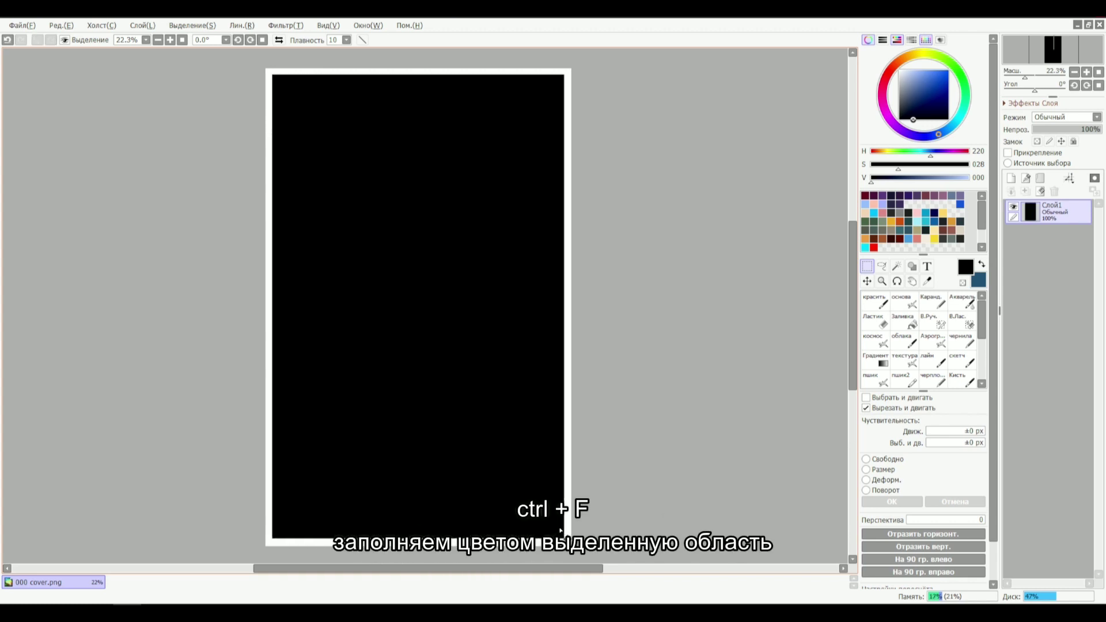
# Split the black area into two upper frames and two full-width frames by deleting thin gutter strips, and clear the selection
pyautogui.moveTo(268, 176); pyautogui.dragTo(569, 182)
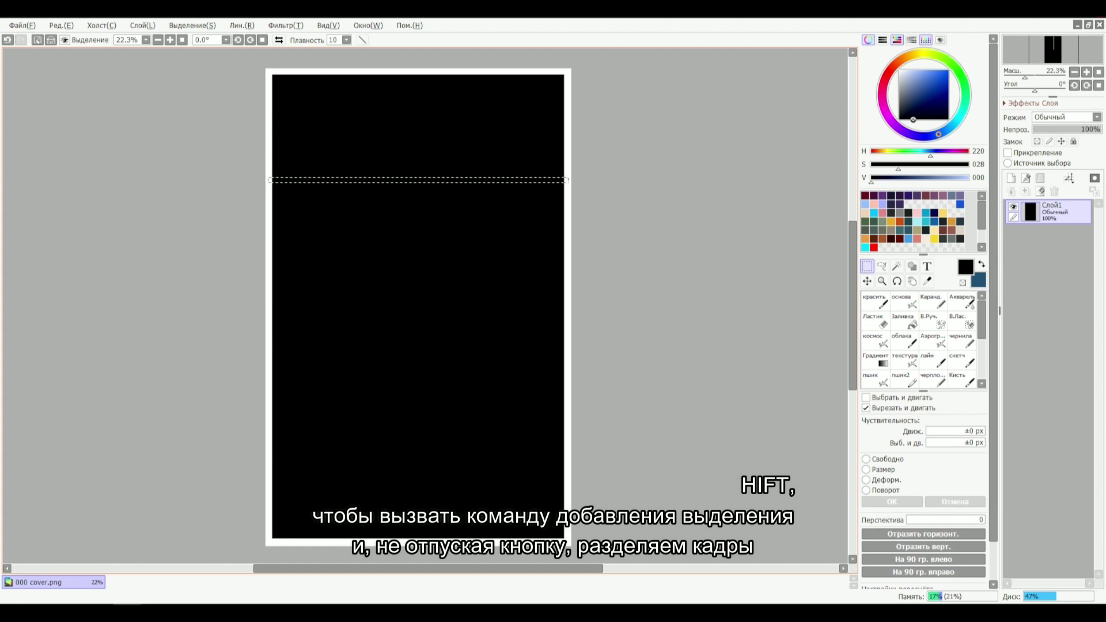
pyautogui.moveTo(426, 71); pyautogui.dragTo(431, 179)
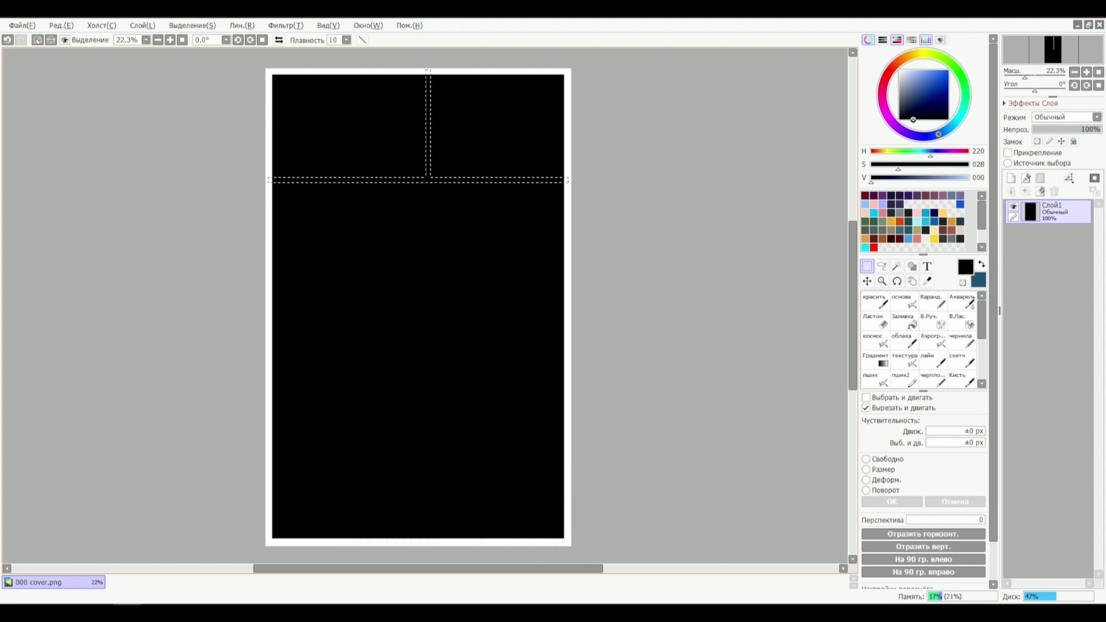
pyautogui.moveTo(452, 323); pyautogui.dragTo(568, 331)
pyautogui.press('d')
pyautogui.hotkey('ctrl', 'd')
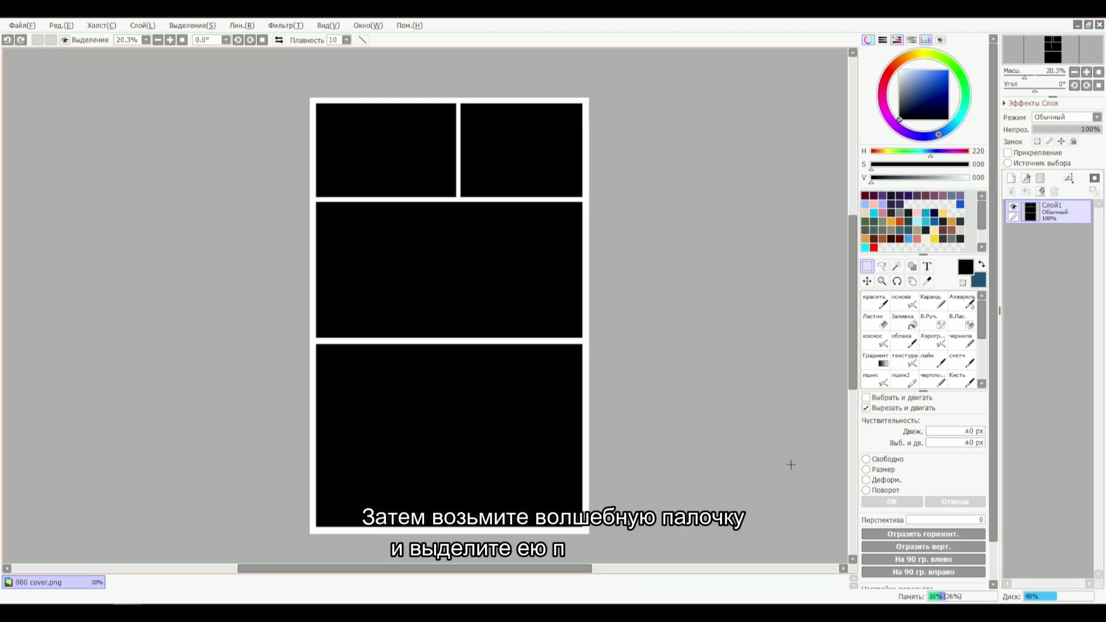
# Select the empty gutters with the Magic Wand, enlarge the selection by 12, and subtract the empty area to leave thin frame contours
pyautogui.click(897, 269)
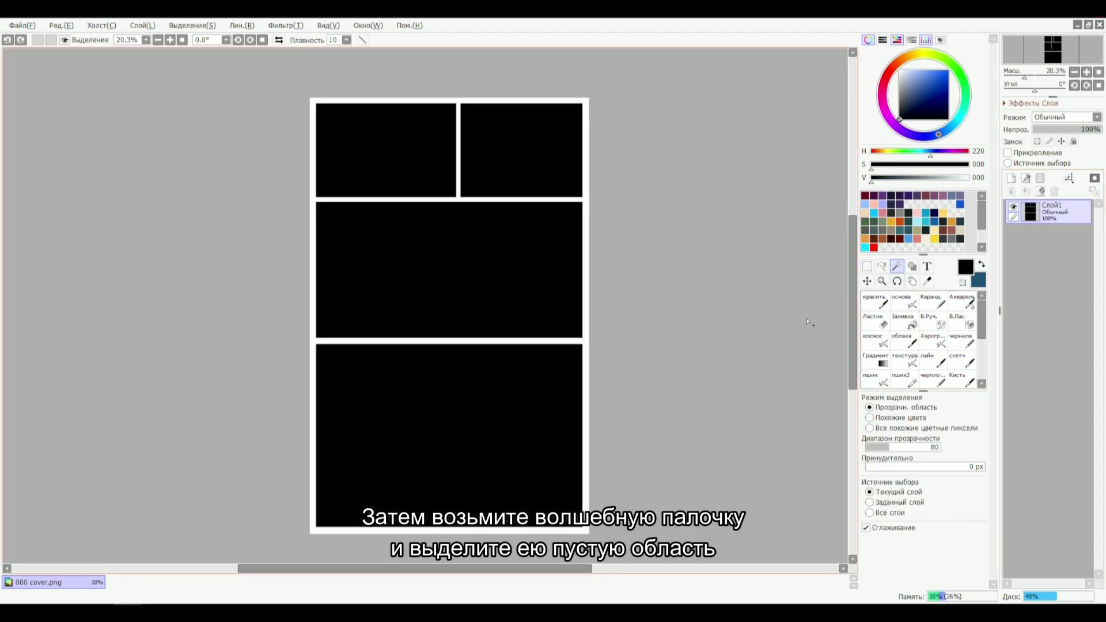
pyautogui.click(586, 345)
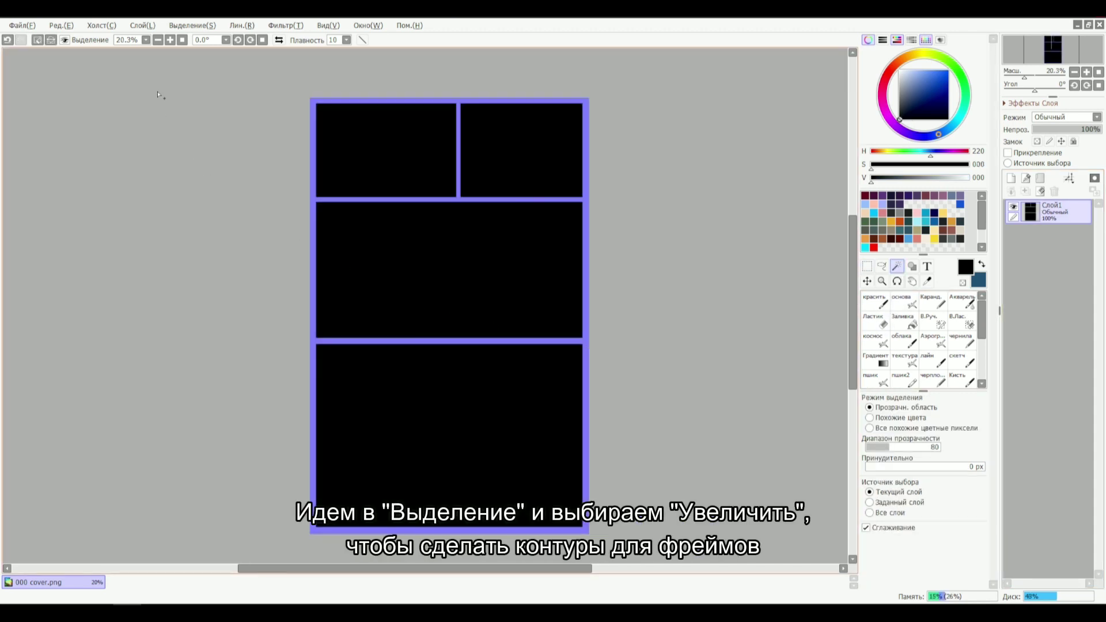
pyautogui.click(189, 33)
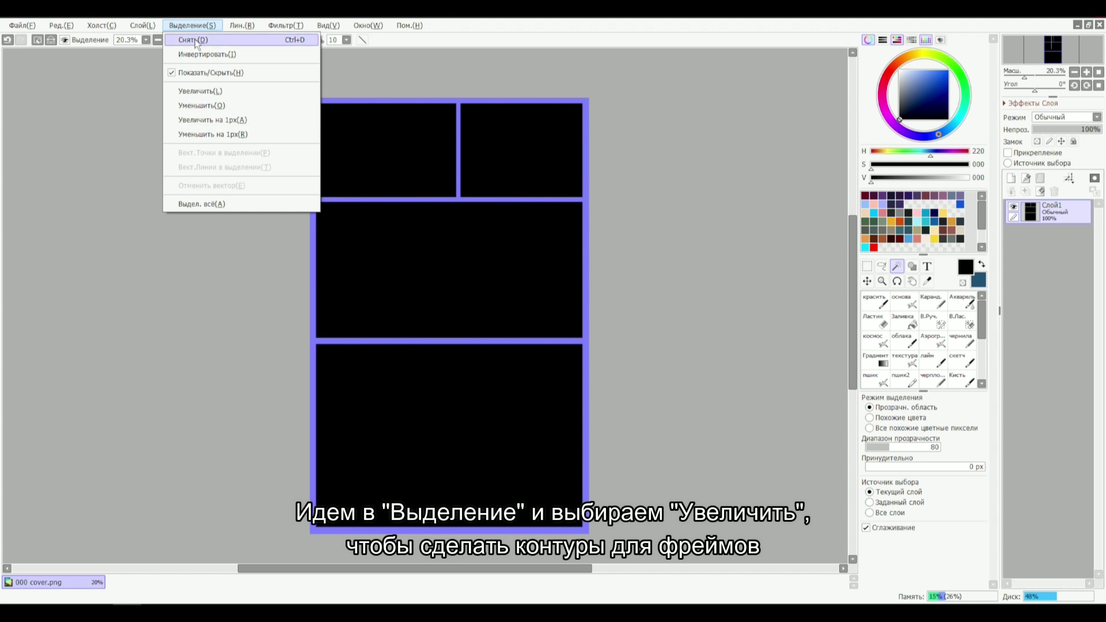
pyautogui.click(213, 90)
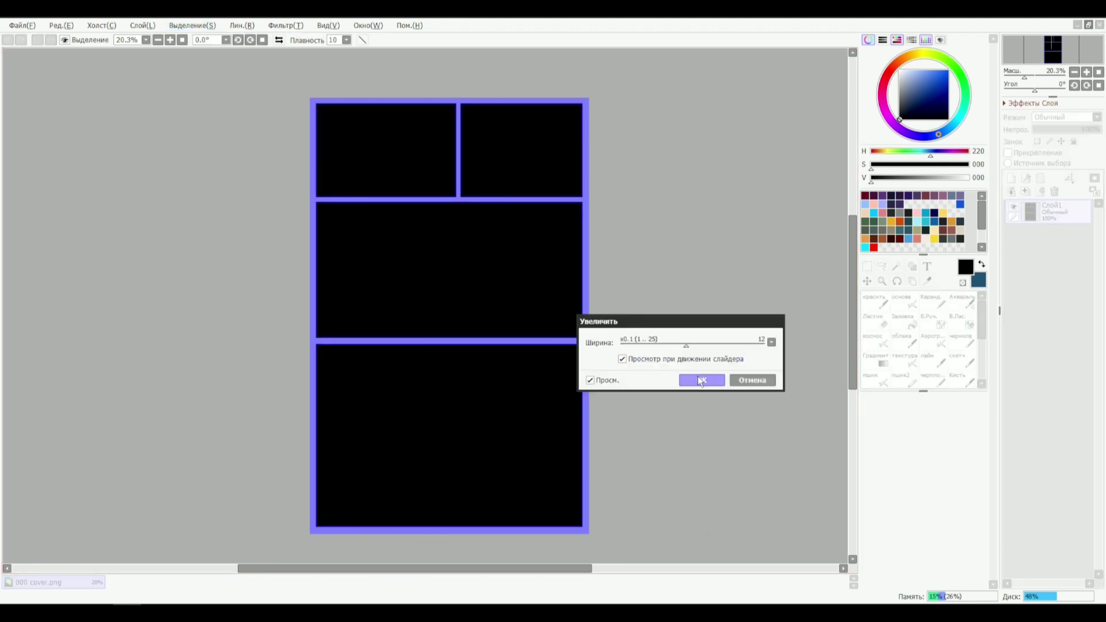
pyautogui.click(701, 380)
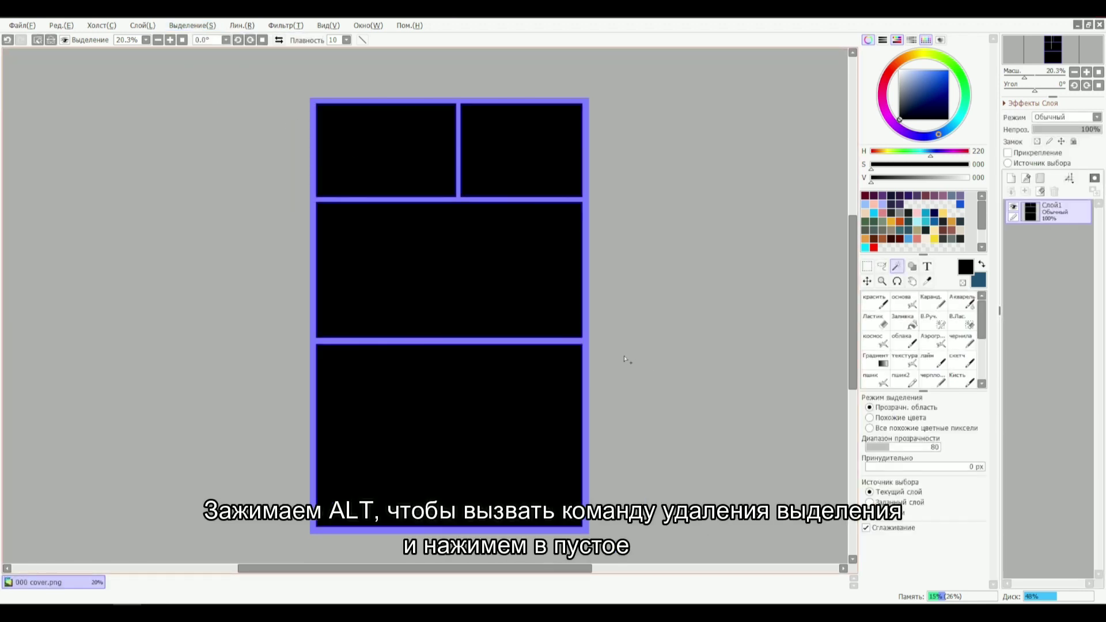
pyautogui.keyDown('alt'); pyautogui.click(584, 343); pyautogui.keyUp('alt')
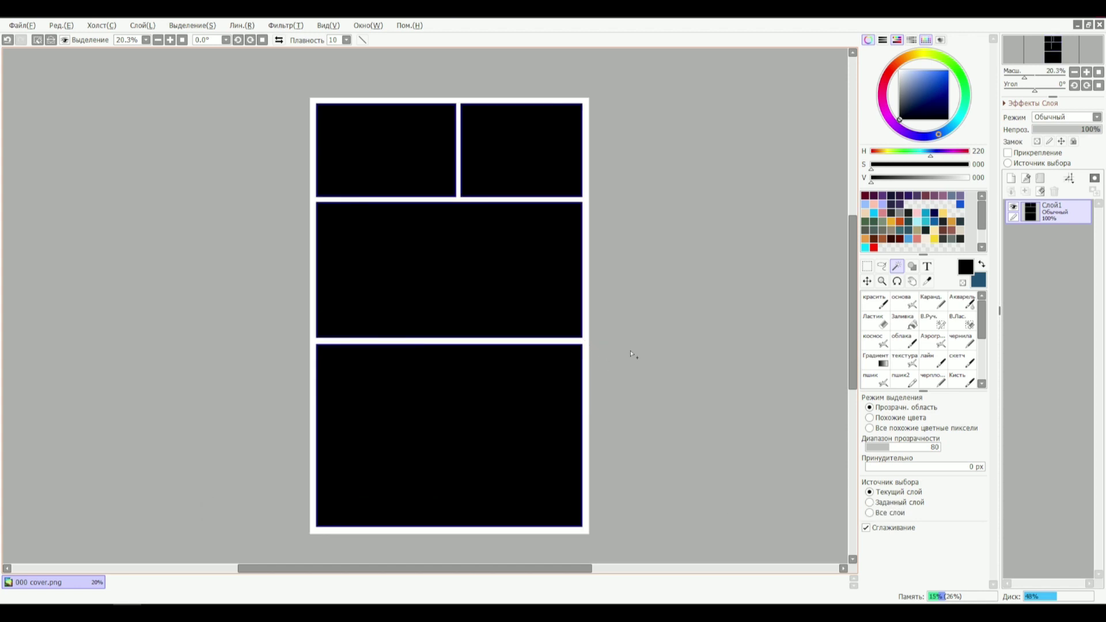
# Add a new layer, hide the black frame layer, and fill the selected contours with black
pyautogui.click(1010, 179)
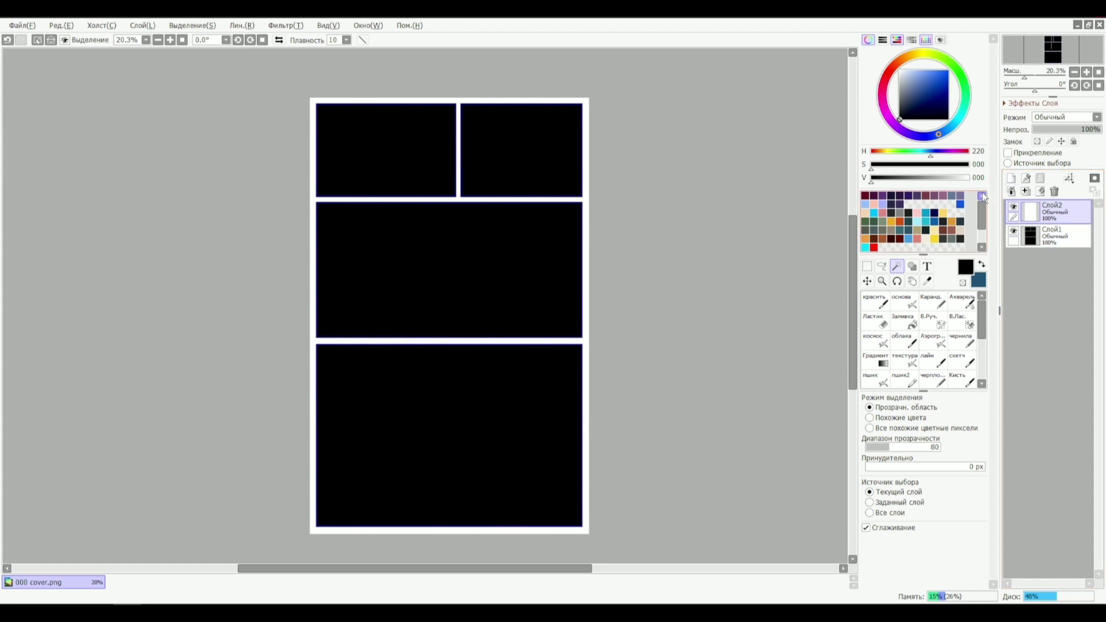
pyautogui.click(1012, 233)
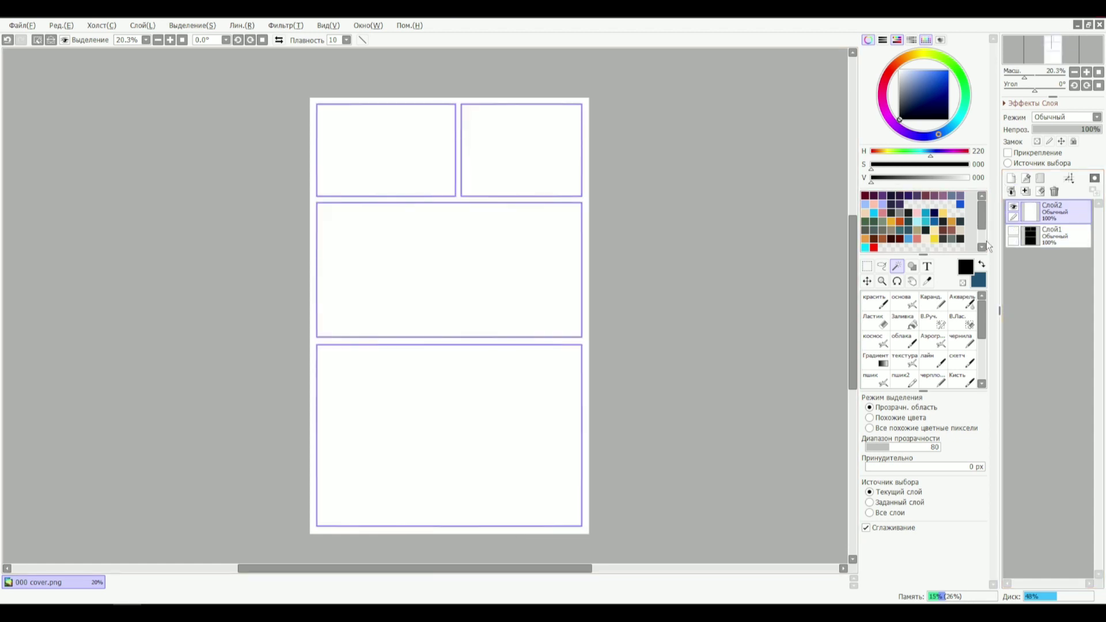
pyautogui.hotkey('ctrl', 'f')
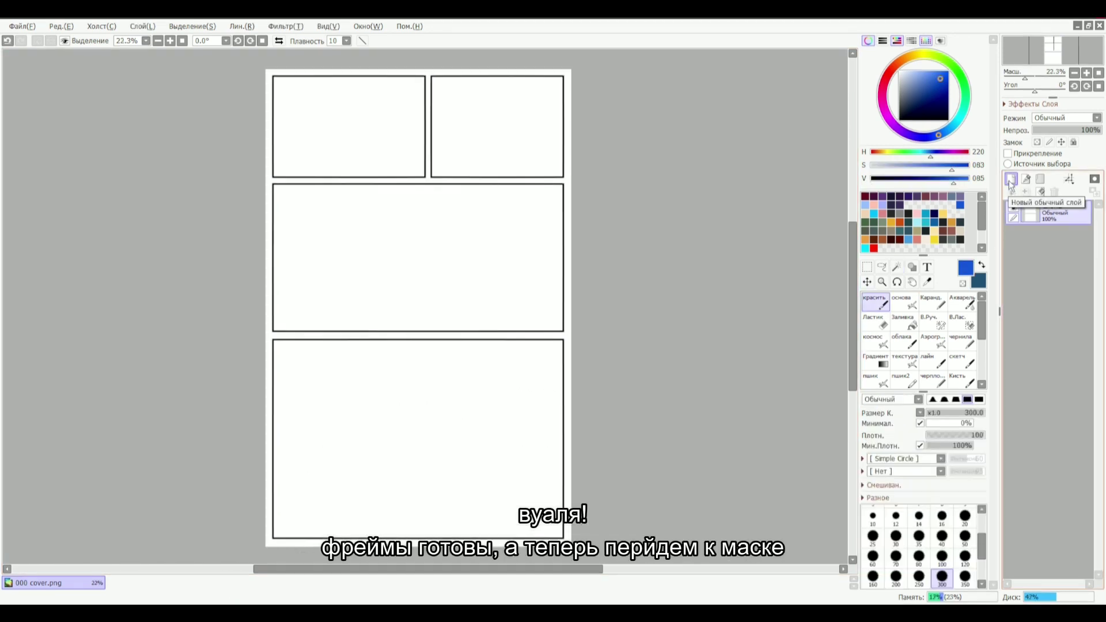
# Add a new layer beneath the frame outlines and place it inside a new folder
pyautogui.click(1011, 180)
pyautogui.moveTo(1054, 219); pyautogui.dragTo(1052, 246)
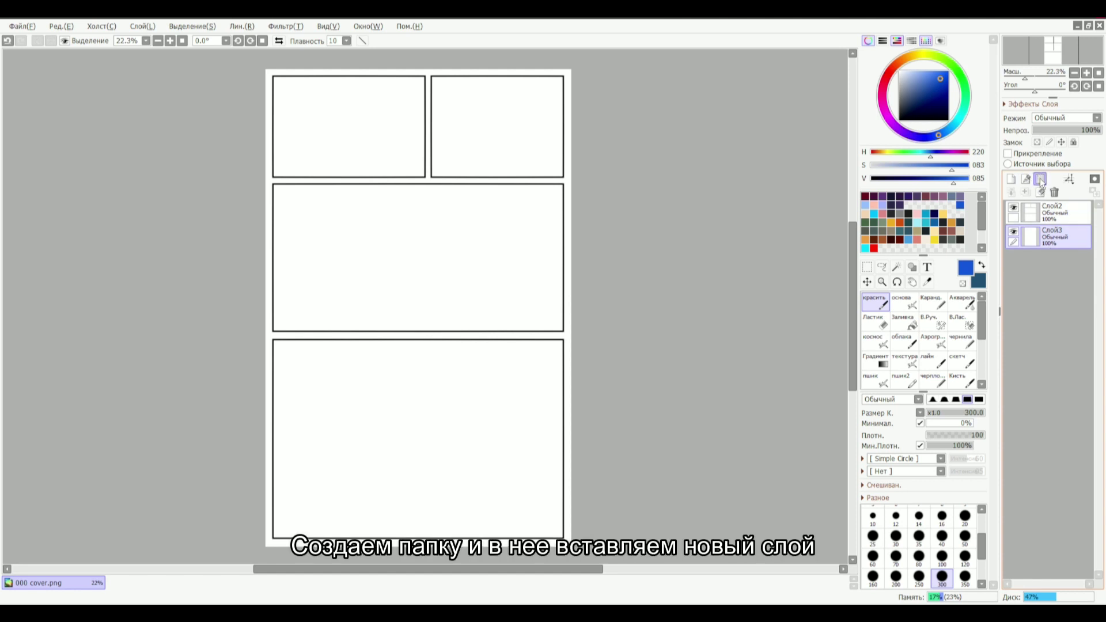
pyautogui.click(1040, 179)
pyautogui.moveTo(1054, 262); pyautogui.dragTo(1057, 239)
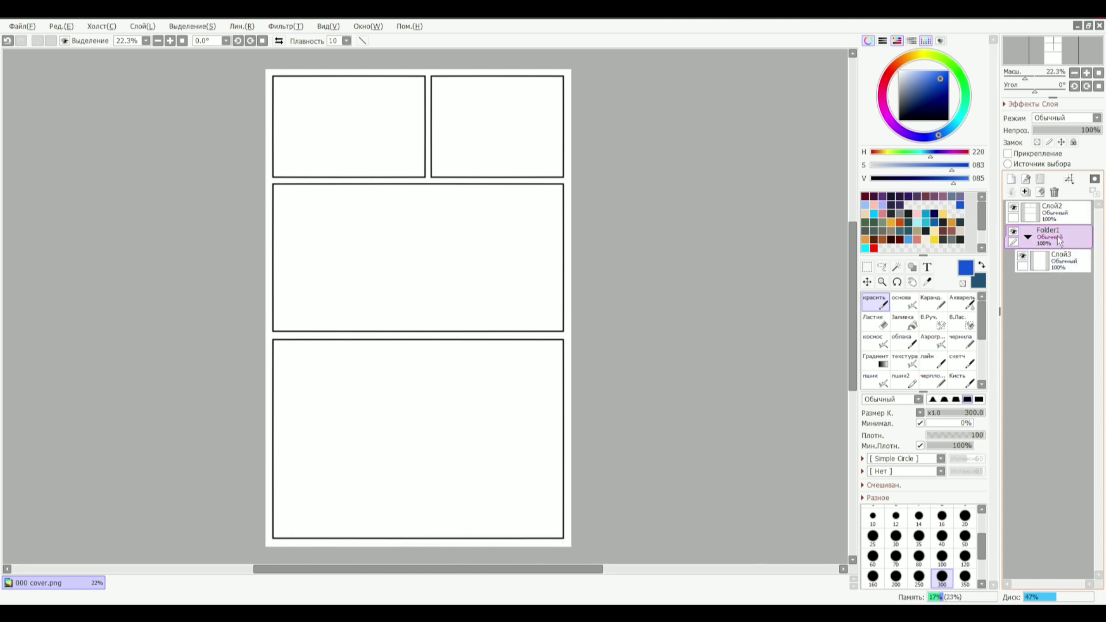
# Rename the folder to "frame 1"
pyautogui.doubleClick(1060, 241)
pyautogui.write('frame 1')
pyautogui.click(537, 322)
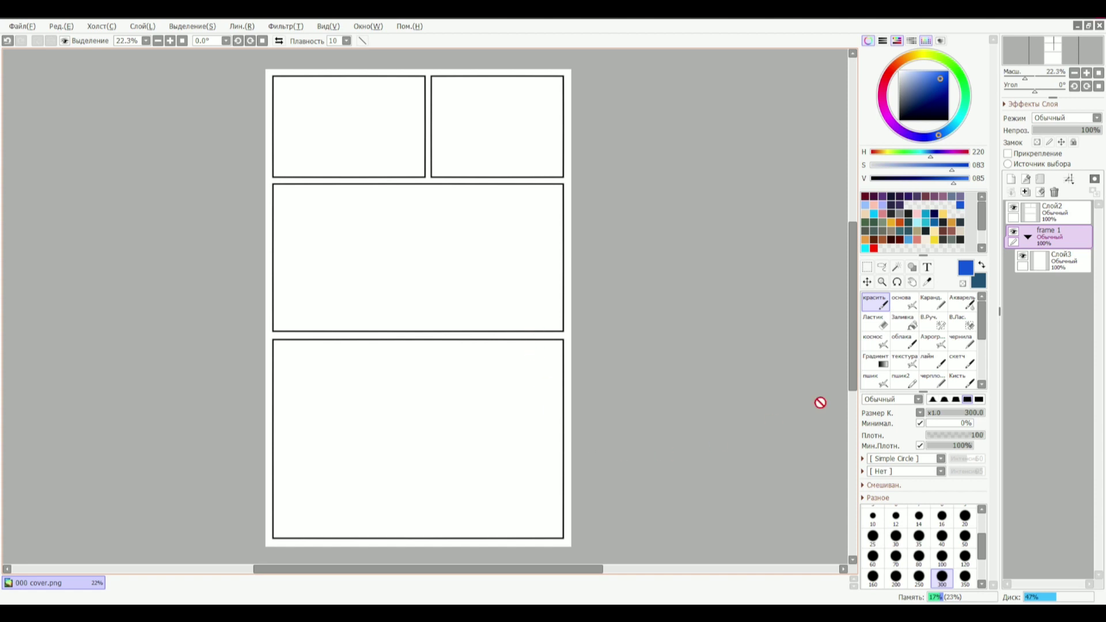
# Select the interior of the upper-left frame on the outline layer and turn it into a mask on the "frame 1" folder
pyautogui.click(896, 267)
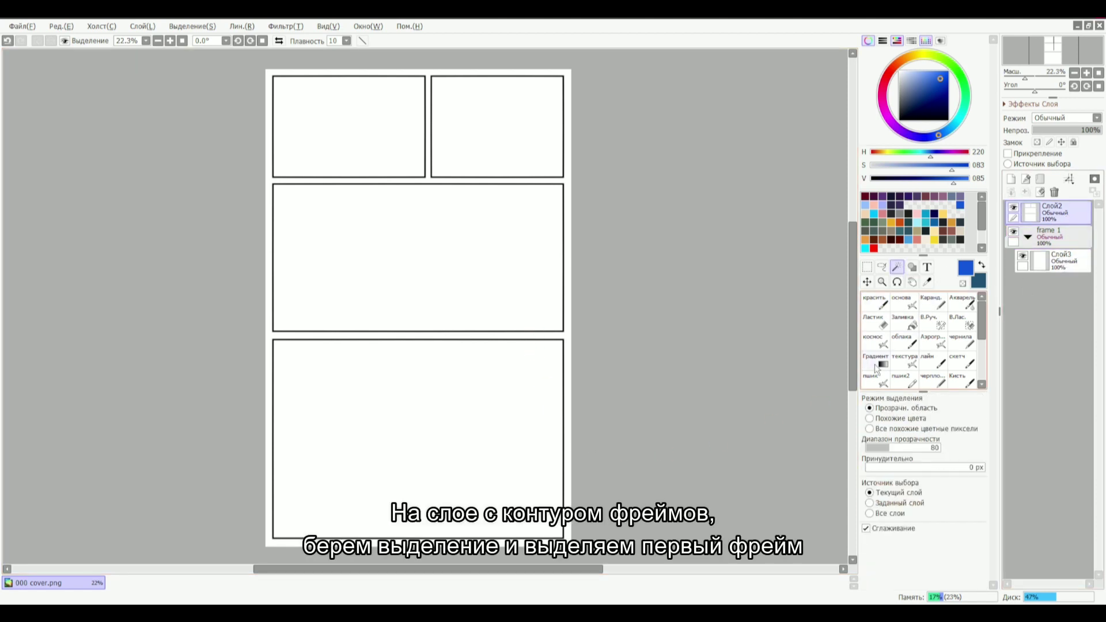
pyautogui.click(388, 145)
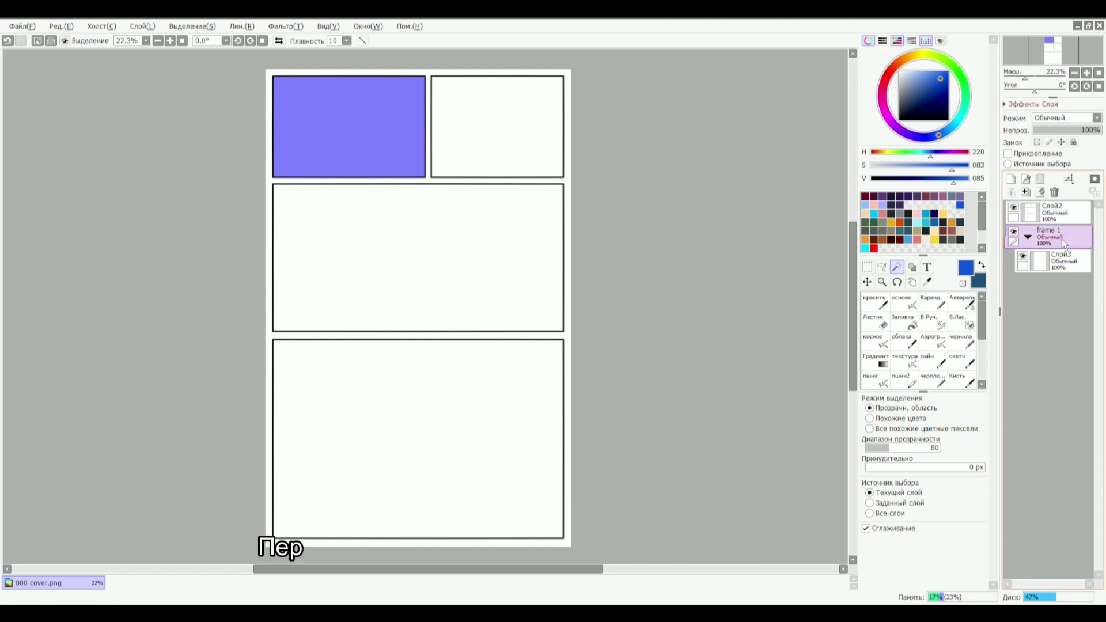
pyautogui.click(1094, 180)
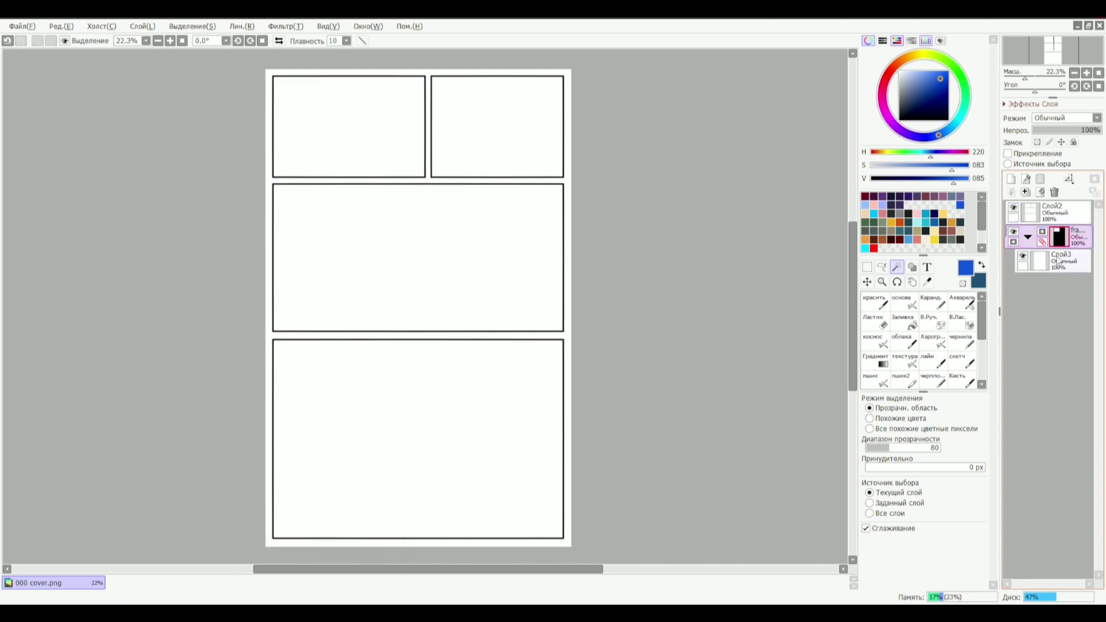
# Paint blue test strokes across the upper-left frame on the layer inside the masked folder, and toggle the folder's mask off and on
pyautogui.click(873, 303)
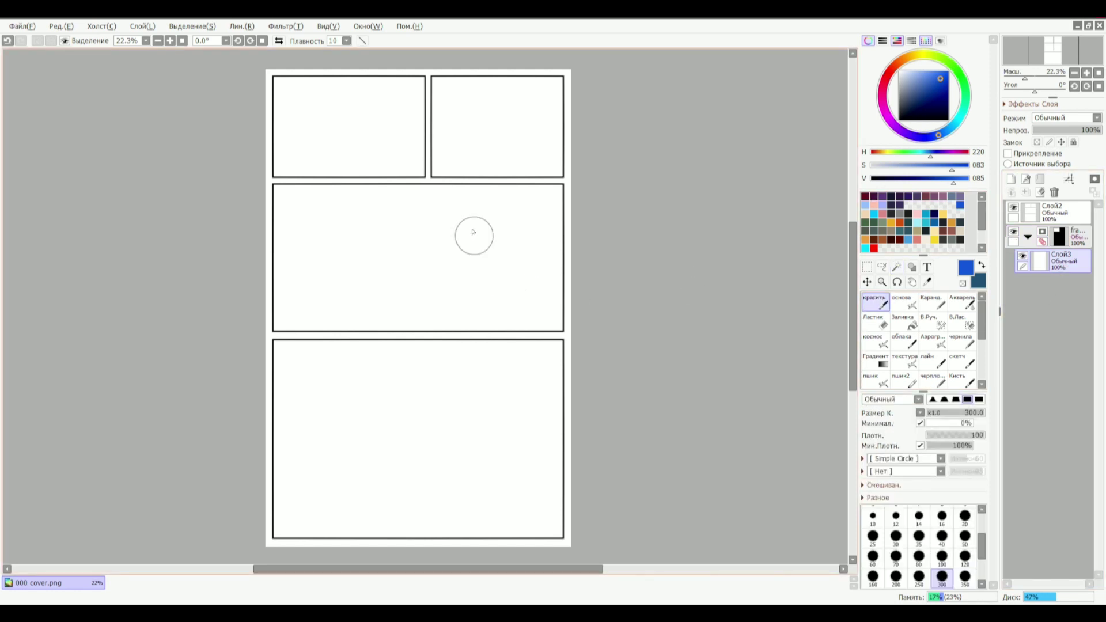
pyautogui.moveTo(522, 77)
pyautogui.mouseDown()
pyautogui.moveTo(308, 337)
pyautogui.moveTo(293, 304)
pyautogui.moveTo(249, 294)
pyautogui.moveTo(212, 267)
pyautogui.moveTo(384, 234)
pyautogui.mouseUp()
pyautogui.hotkey('ctrl', 'z')
pyautogui.moveTo(351, 144); pyautogui.dragTo(360, 132)
pyautogui.moveTo(344, 111); pyautogui.dragTo(354, 117)
pyautogui.moveTo(459, 111)
pyautogui.mouseDown()
pyautogui.moveTo(323, 184)
pyautogui.moveTo(446, 78)
pyautogui.mouseUp()
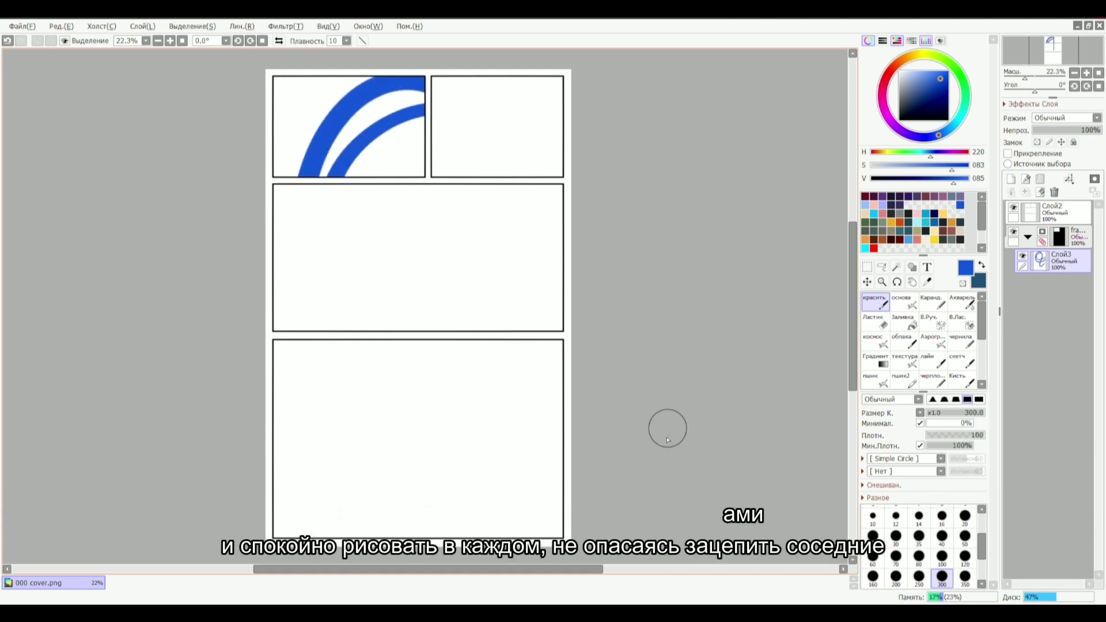
pyautogui.click(1043, 234)
pyautogui.click(1043, 234)
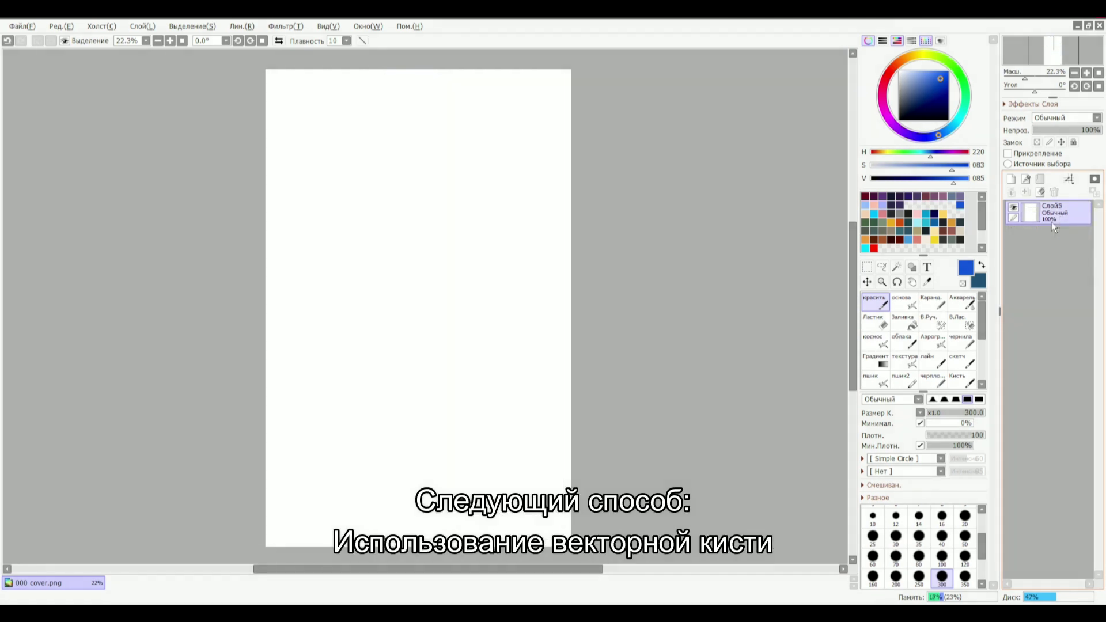
# On the blank page, choose black and fill a rectangular selection slightly inset from the page edges
pyautogui.click(867, 267)
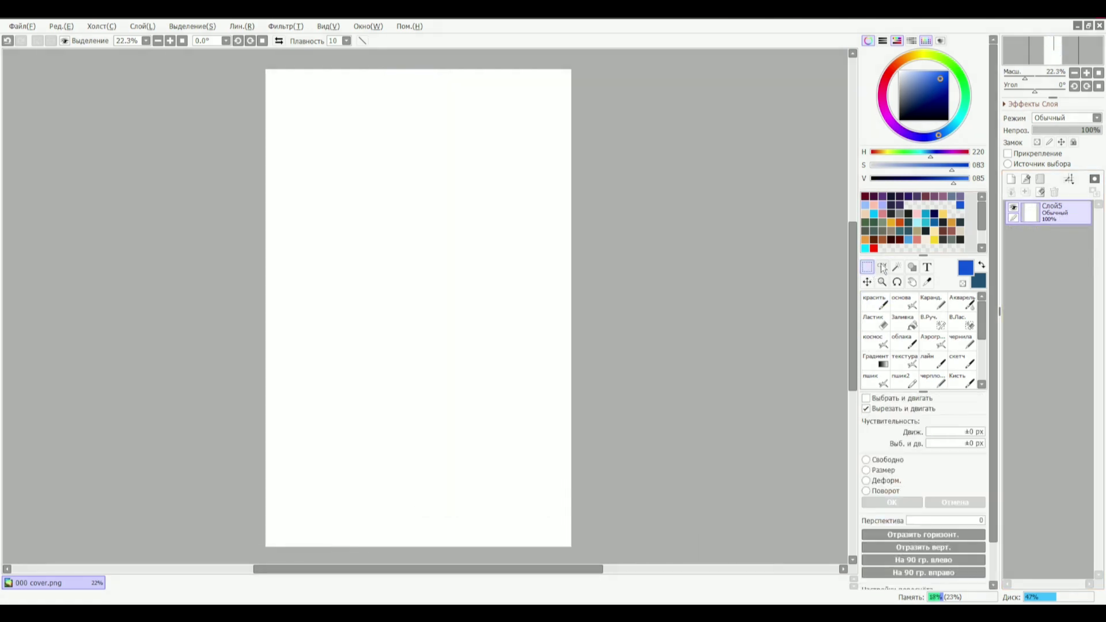
pyautogui.moveTo(942, 114); pyautogui.dragTo(895, 124)
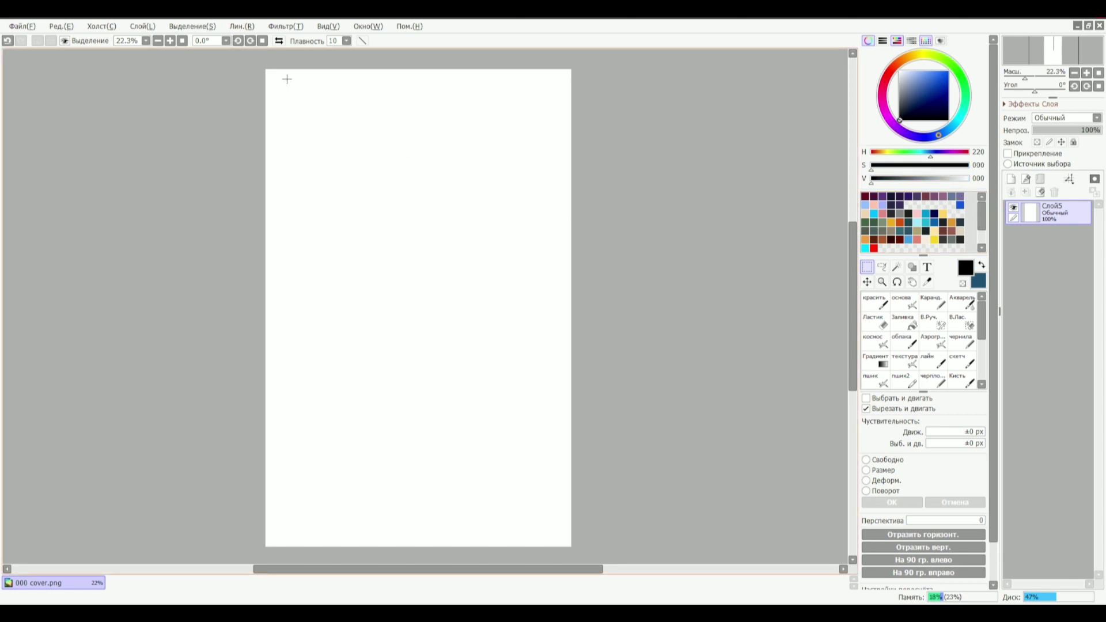
pyautogui.moveTo(287, 97); pyautogui.dragTo(430, 323)
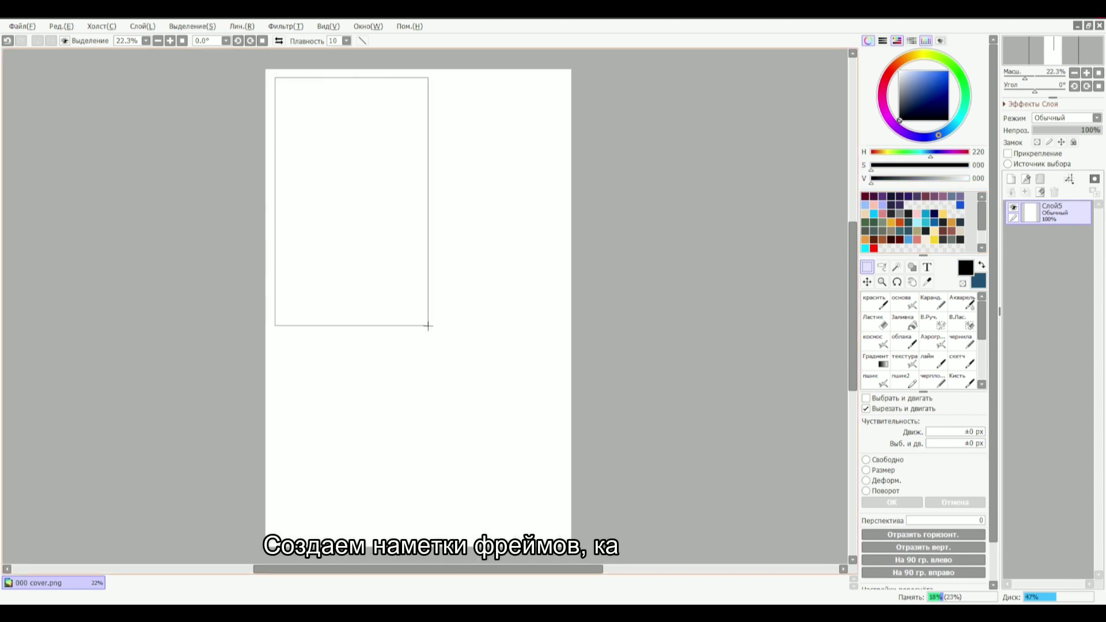
pyautogui.hotkey('ctrl', 'z')
pyautogui.moveTo(276, 80); pyautogui.dragTo(563, 536)
pyautogui.hotkey('ctrl', 'f')
# Delete gutter strips from the black area to form two tall upper frames and two full-width frames, and clear the selection
pyautogui.moveTo(409, 215); pyautogui.dragTo(570, 226)
pyautogui.hotkey('ctrl', 'd')
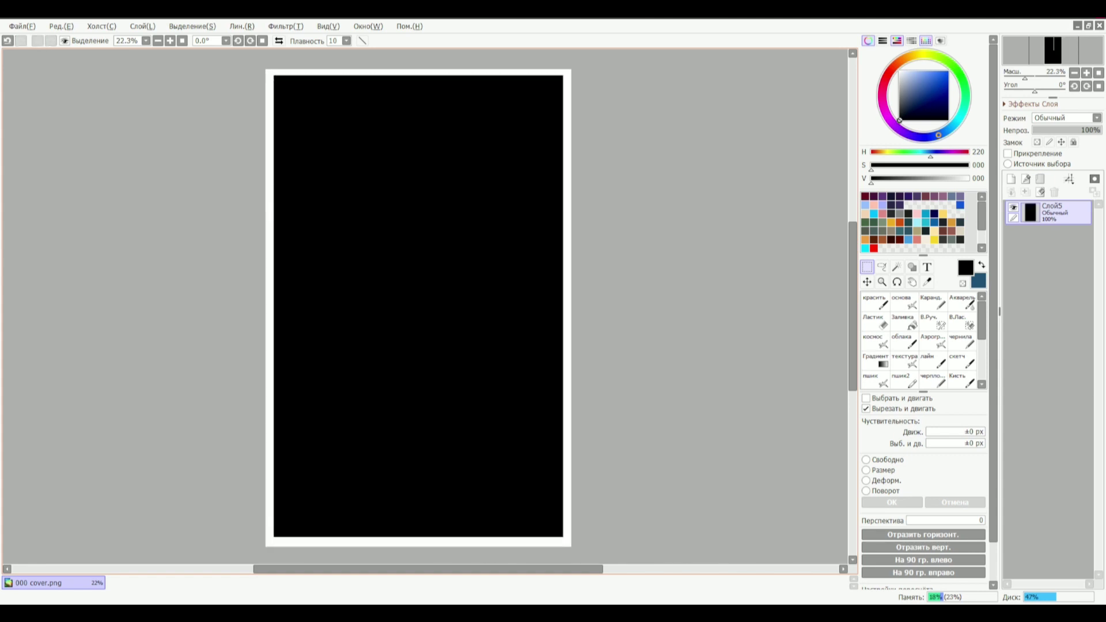
pyautogui.moveTo(423, 249); pyautogui.dragTo(567, 250)
pyautogui.moveTo(425, 72); pyautogui.dragTo(430, 258)
pyautogui.moveTo(270, 392); pyautogui.dragTo(567, 397)
pyautogui.press('Delete')
pyautogui.hotkey('ctrl', 'd')
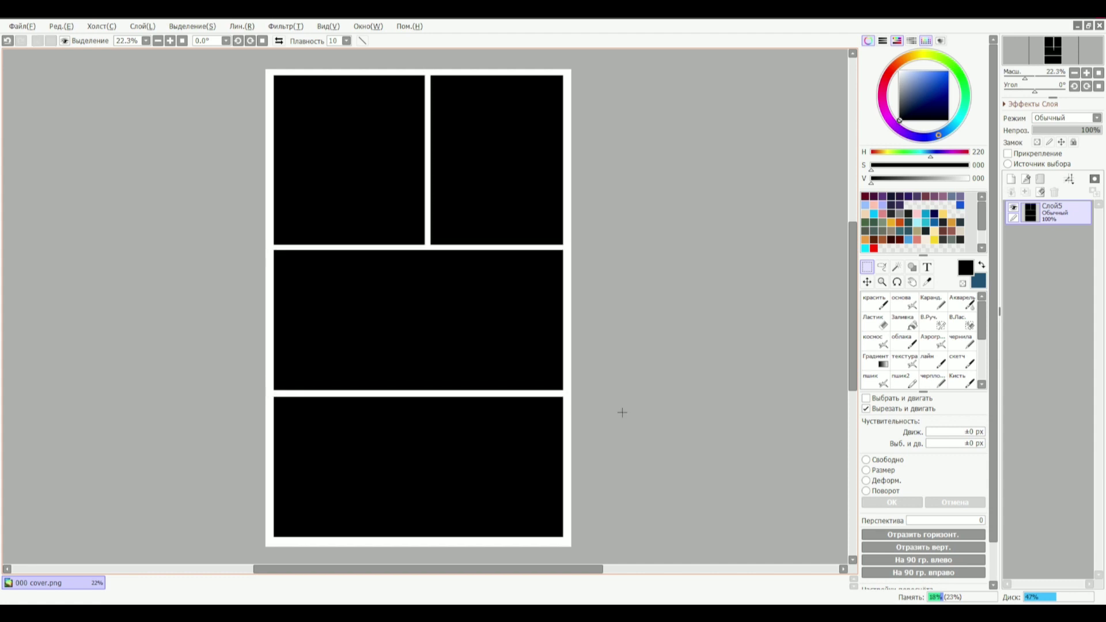
# Lower the black frame layer's opacity to 18% and add a vector linework layer above it
pyautogui.click(1046, 130)
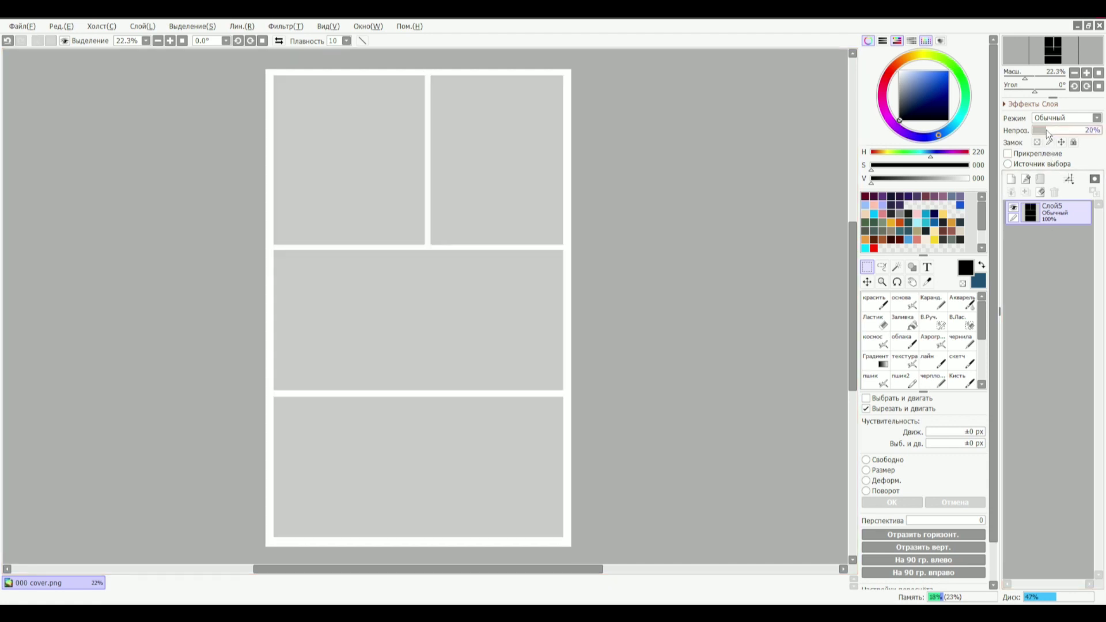
pyautogui.click(1026, 180)
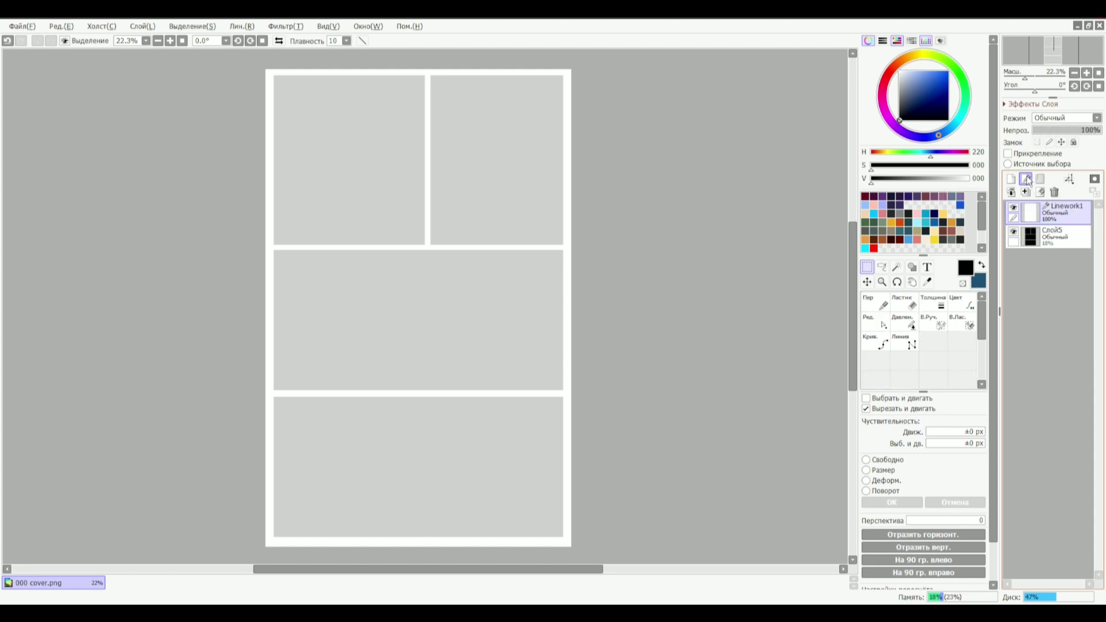
# Trace the outline of the upper-left frame with the vector Line tool at brush size 9
pyautogui.click(901, 346)
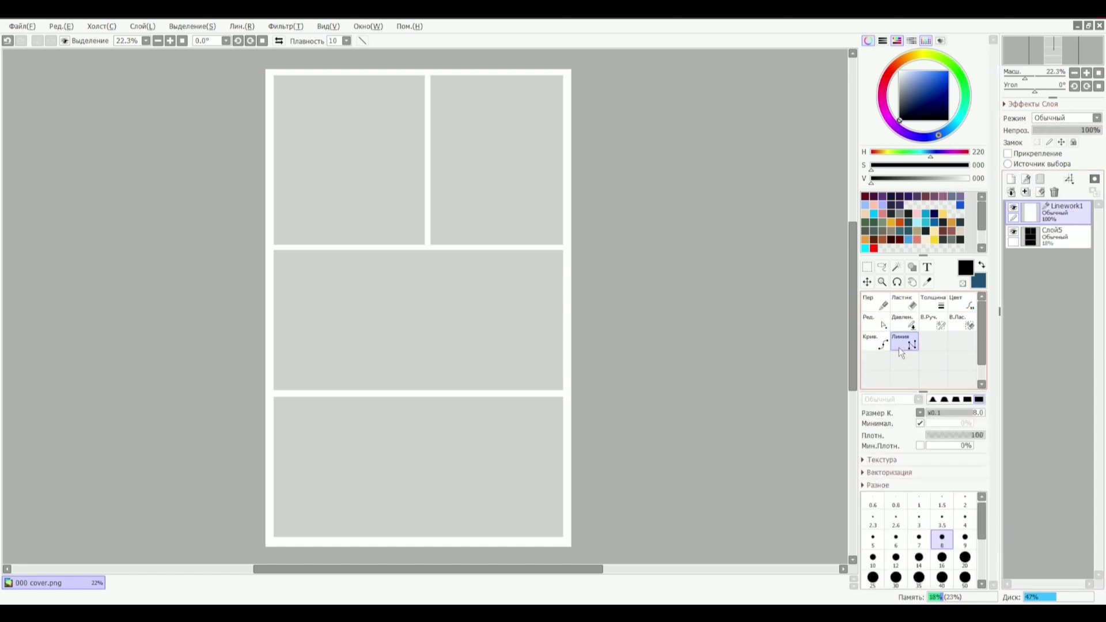
pyautogui.click(961, 544)
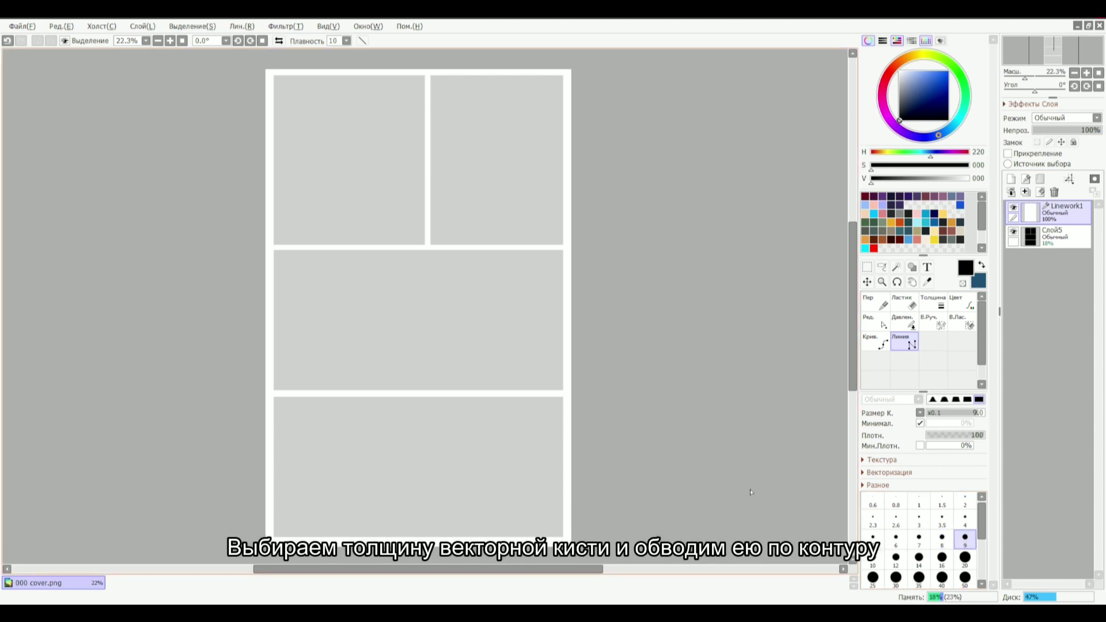
pyautogui.moveTo(402, 133); pyautogui.dragTo(454, 288)
pyautogui.moveTo(186, 440); pyautogui.dragTo(183, 518)
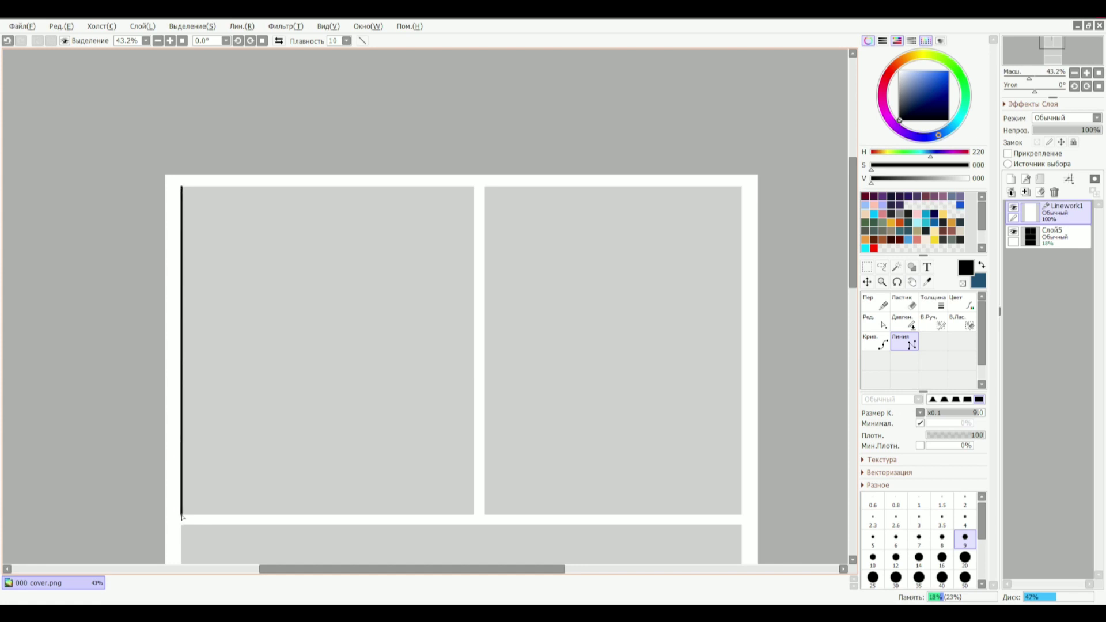
pyautogui.click(473, 514)
pyautogui.click(474, 186)
pyautogui.doubleClick(182, 186)
# Trace the outline of the upper-right frame with the vector Line tool
pyautogui.moveTo(485, 186); pyautogui.dragTo(486, 515)
pyautogui.click(741, 514)
pyautogui.click(742, 186)
pyautogui.click(486, 186)
# Trace the outline of the full-width middle frame with the vector Line tool at brush size 9
pyautogui.moveTo(851, 279); pyautogui.dragTo(851, 358)
pyautogui.click(182, 213)
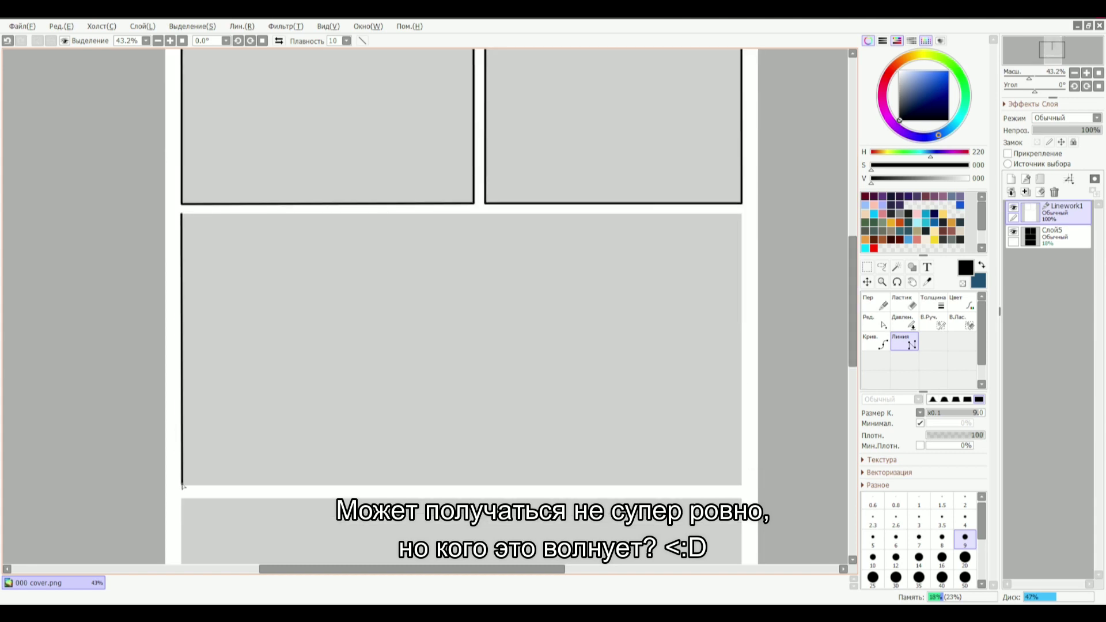
pyautogui.click(181, 486)
pyautogui.click(742, 484)
pyautogui.click(742, 214)
pyautogui.doubleClick(182, 214)
# Trace the outline of the full-width lowest frame with the vector Line tool at brush size 20
pyautogui.moveTo(851, 289); pyautogui.dragTo(850, 358)
pyautogui.click(965, 558)
pyautogui.click(182, 232)
pyautogui.click(741, 232)
pyautogui.click(741, 502)
pyautogui.click(182, 502)
pyautogui.doubleClick(181, 232)
# Hide the black frame template layer and add a new blank layer above it
pyautogui.moveTo(566, 395)
pyautogui.mouseDown()
pyautogui.moveTo(518, 426)
pyautogui.moveTo(533, 439)
pyautogui.mouseUp()
pyautogui.click(1049, 240)
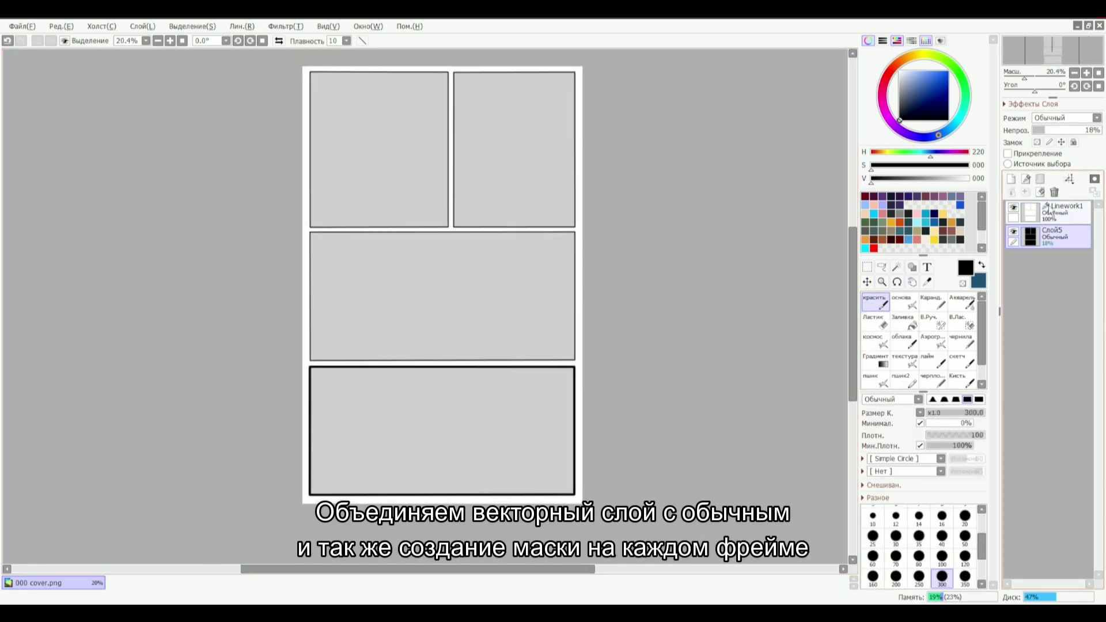
pyautogui.click(1012, 231)
pyautogui.click(1011, 178)
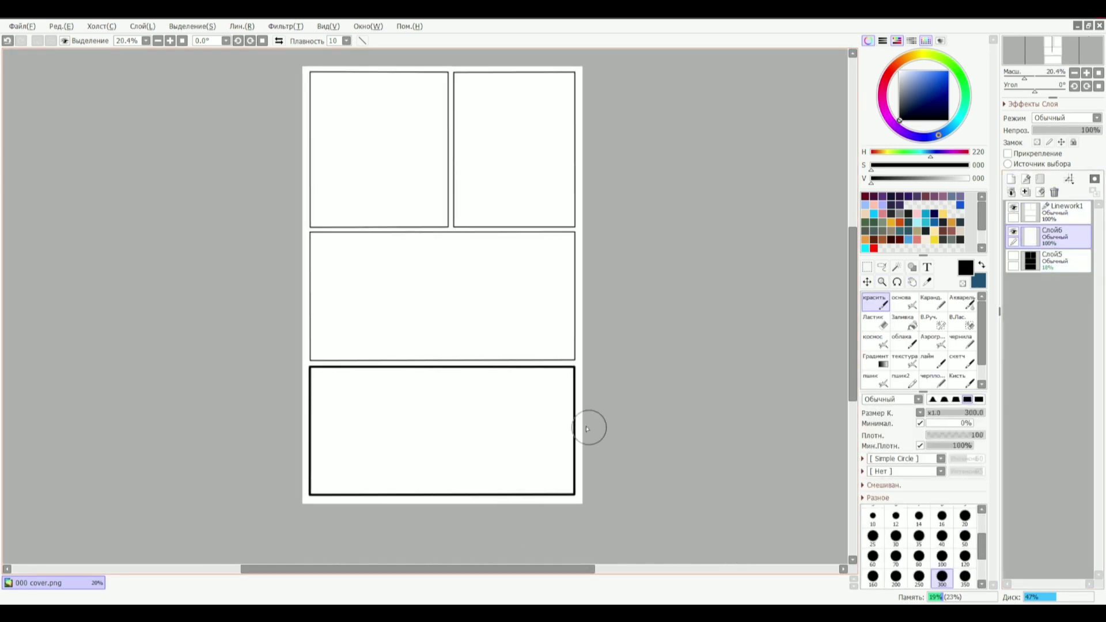
pyautogui.moveTo(564, 378); pyautogui.dragTo(579, 394)
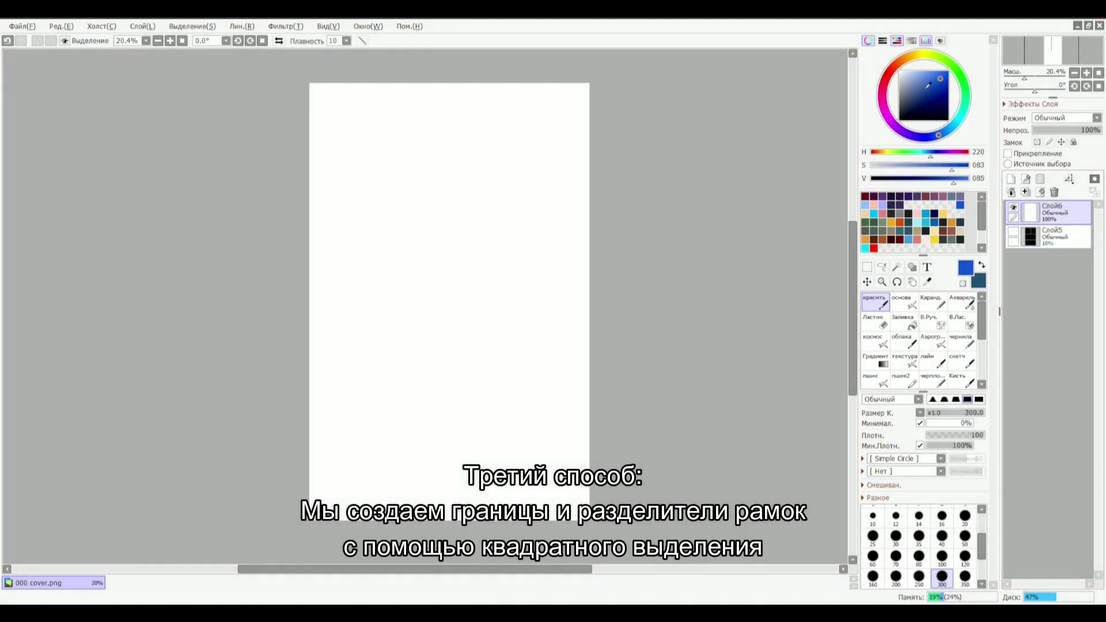
# Fill a black border along all edges of the blank page using rectangular selections
pyautogui.click(890, 222)
pyautogui.click(867, 266)
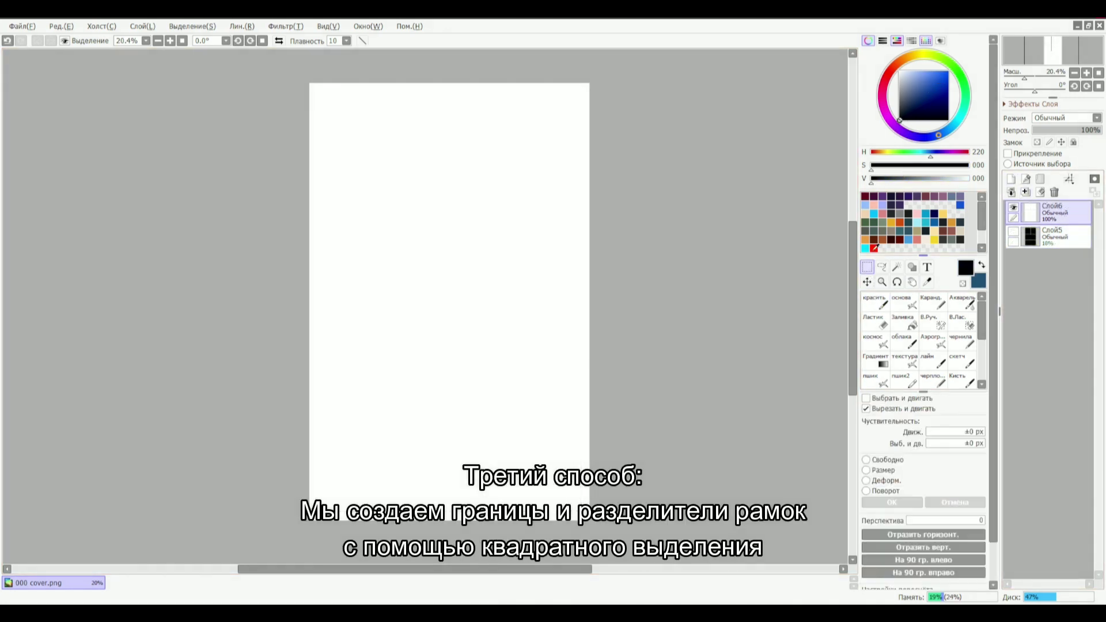
pyautogui.moveTo(302, 76); pyautogui.dragTo(615, 515)
pyautogui.hotkey('ctrl', 'f')
pyautogui.hotkey('ctrl', 'd')
pyautogui.moveTo(599, 75)
pyautogui.mouseDown()
pyautogui.moveTo(582, 535)
pyautogui.moveTo(583, 75)
pyautogui.mouseUp()
pyautogui.hotkey('ctrl', 'f')
pyautogui.hotkey('ctrl', 'z')
pyautogui.hotkey('ctrl', 'z')
pyautogui.hotkey('ctrl', 'f')
# Fill four horizontal black dividers across the page, making the uppermost one noticeably thicker
pyautogui.moveTo(294, 199); pyautogui.dragTo(596, 171)
pyautogui.hotkey('ctrl', 'f')
pyautogui.moveTo(301, 299); pyautogui.dragTo(596, 304)
pyautogui.hotkey('ctrl', 'f')
pyautogui.moveTo(300, 394); pyautogui.dragTo(592, 401)
pyautogui.hotkey('ctrl', 'f')
pyautogui.moveTo(301, 474); pyautogui.dragTo(592, 479)
# Fill a vertical black divider near the right end of the second row and clear the selection
pyautogui.moveTo(521, 194); pyautogui.dragTo(499, 306)
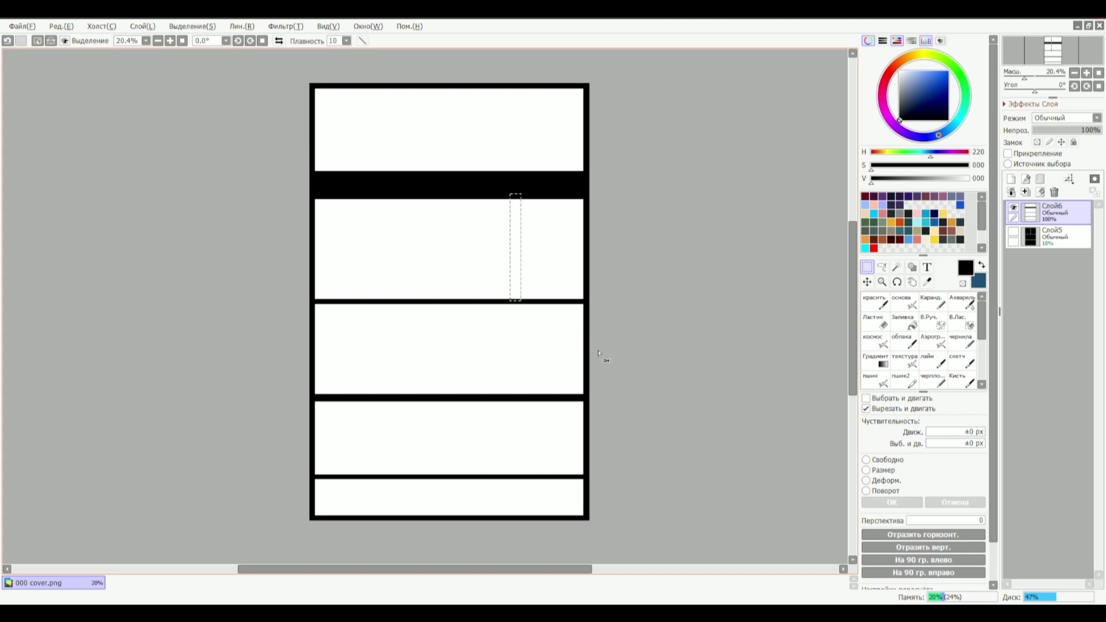
pyautogui.hotkey('ctrl', 'f')
pyautogui.hotkey('ctrl', 'd')
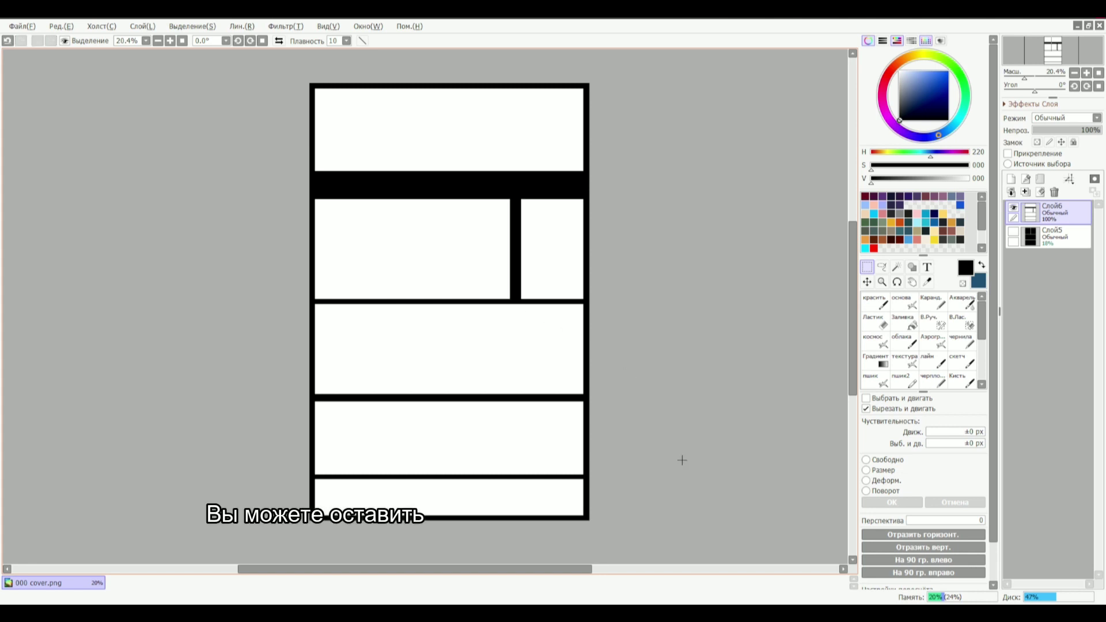
# Lock the divider layer's transparency, fill its bars with white, and add a new layer beneath it
pyautogui.click(1039, 144)
pyautogui.hotkey('ctrl', 'f')
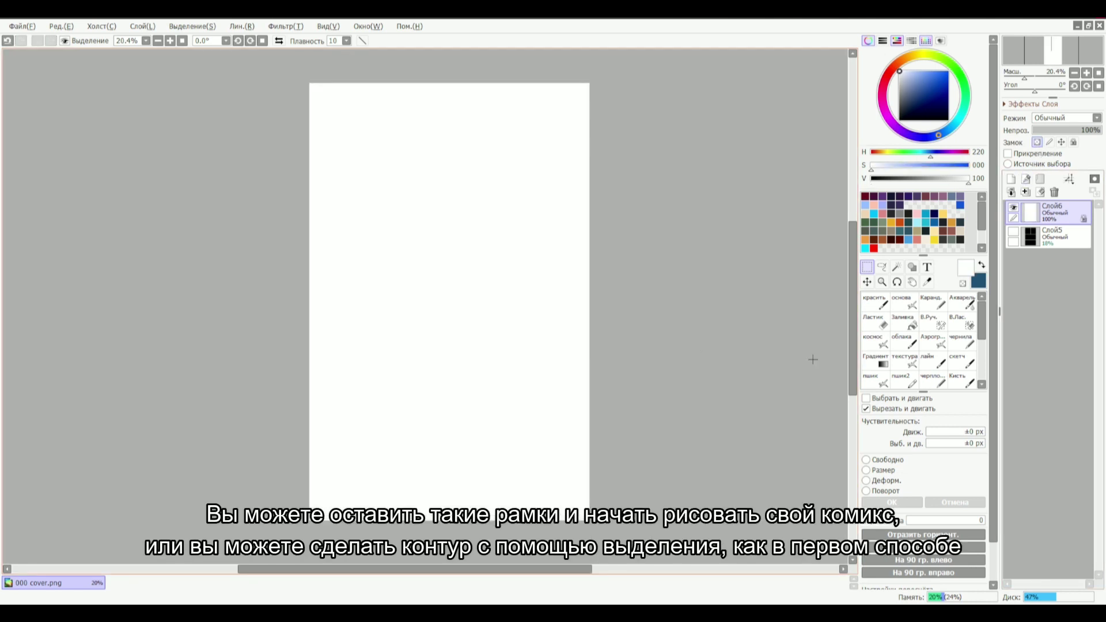
pyautogui.click(1061, 237)
pyautogui.click(1011, 179)
# Paint a blue test stroke on the layer under the white dividers and remove it
pyautogui.click(960, 205)
pyautogui.click(875, 302)
pyautogui.moveTo(578, 509)
pyautogui.mouseDown()
pyautogui.moveTo(716, 276)
pyautogui.moveTo(340, 507)
pyautogui.moveTo(472, 161)
pyautogui.moveTo(459, 55)
pyautogui.moveTo(626, 361)
pyautogui.moveTo(659, 366)
pyautogui.mouseUp()
pyautogui.press('Delete')
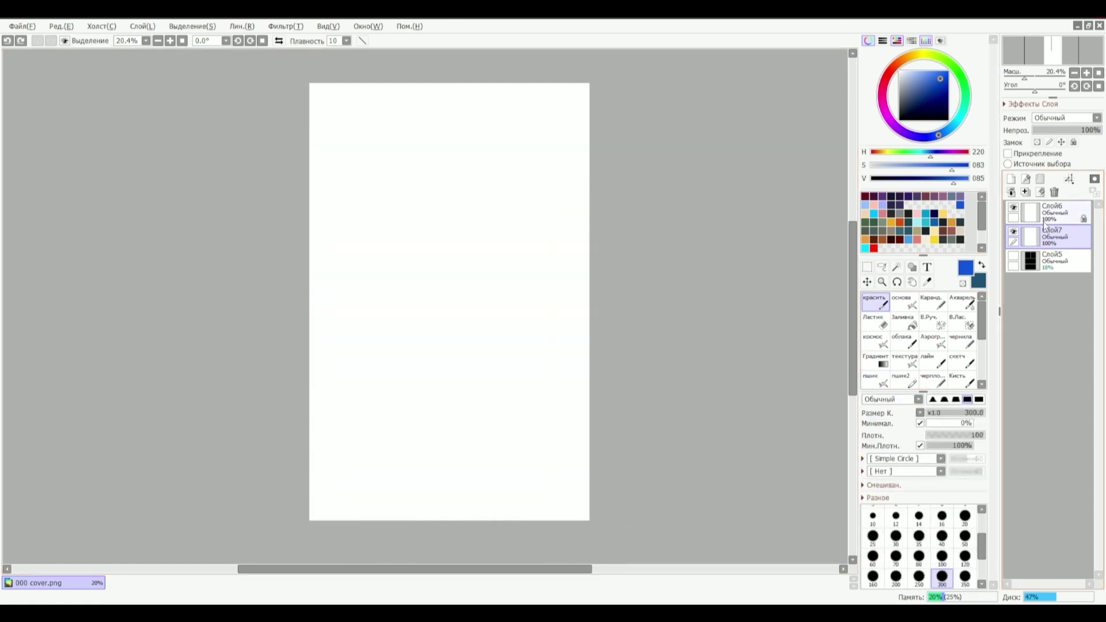
# Add a new layer on top and select the white border and dividers of the divider layer with the Magic Wand
pyautogui.hotkey('ctrl', 'shift', 'n')
pyautogui.click(898, 269)
pyautogui.click(540, 476)
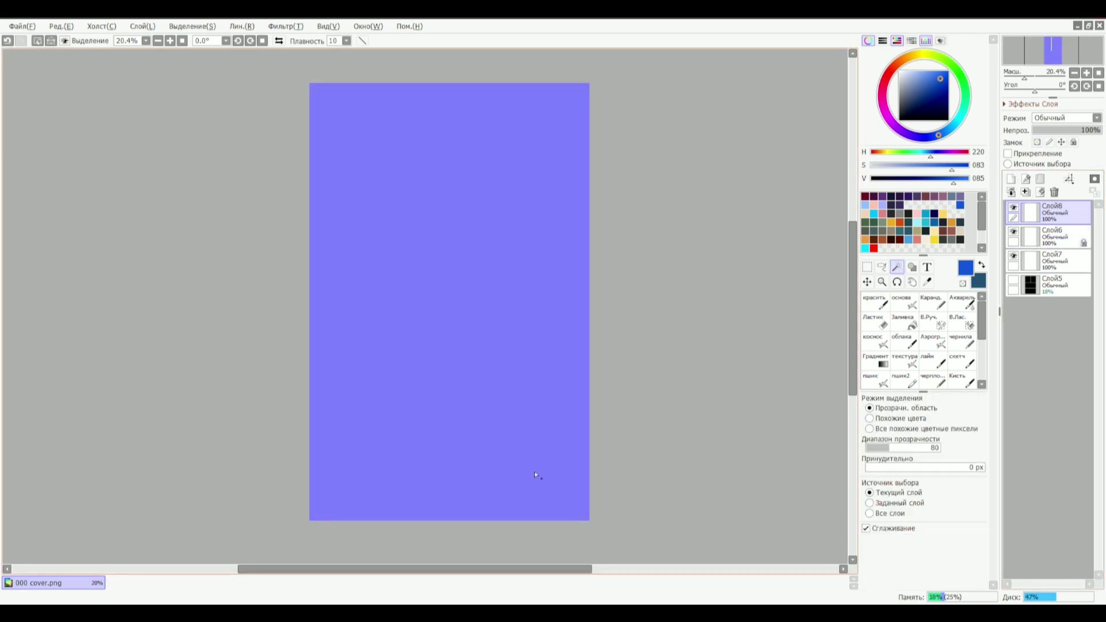
pyautogui.hotkey('ctrl', 'd')
pyautogui.click(1054, 237)
pyautogui.click(587, 342)
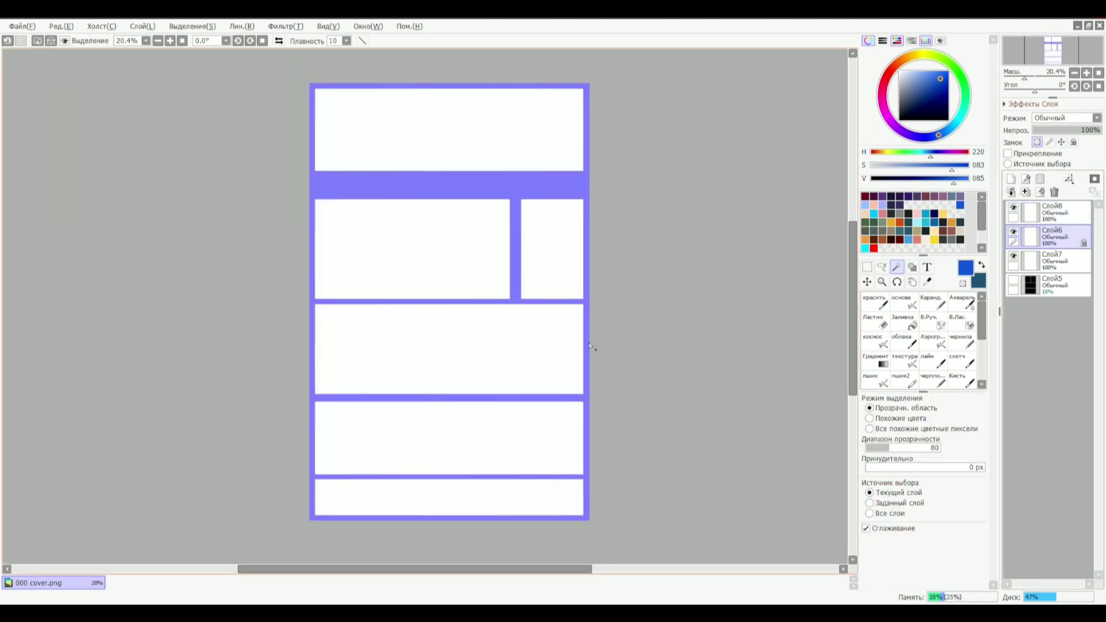
# Expand the divider selection and fill it with black on the layer underneath to form frame contours
pyautogui.click(192, 26)
pyautogui.click(237, 104)
pyautogui.click(702, 381)
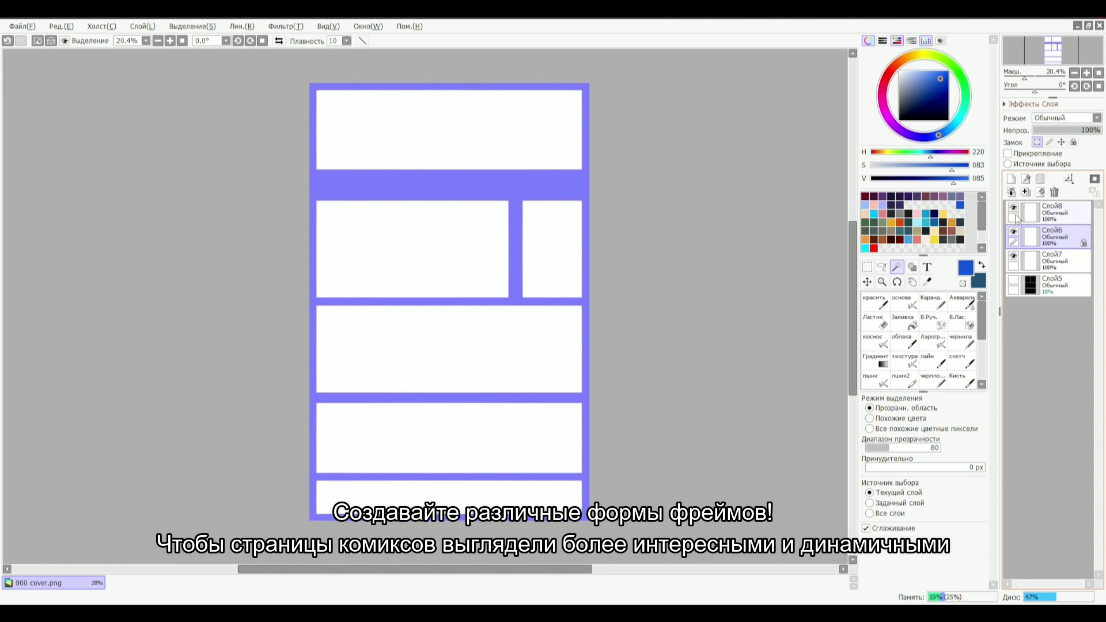
pyautogui.click(1031, 260)
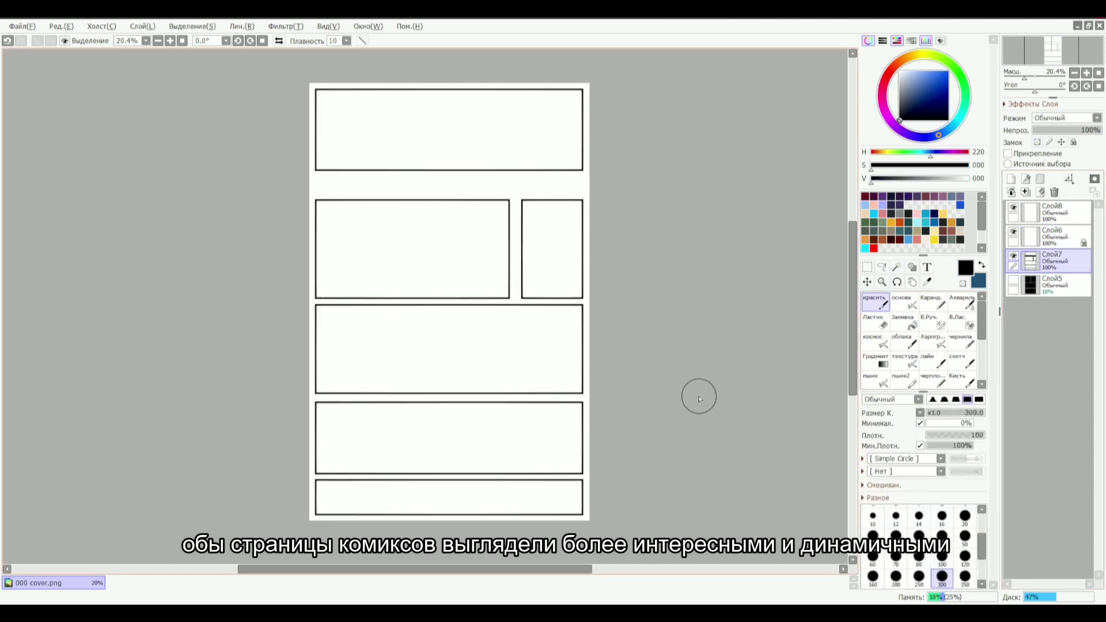
# Clean up the surplus layers so the contours stay on one layer, and add a blank layer beneath it
pyautogui.click(1026, 193)
pyautogui.click(1052, 213)
pyautogui.click(1054, 192)
pyautogui.click(1051, 237)
pyautogui.click(1011, 179)
pyautogui.click(1063, 216)
pyautogui.click(1057, 237)
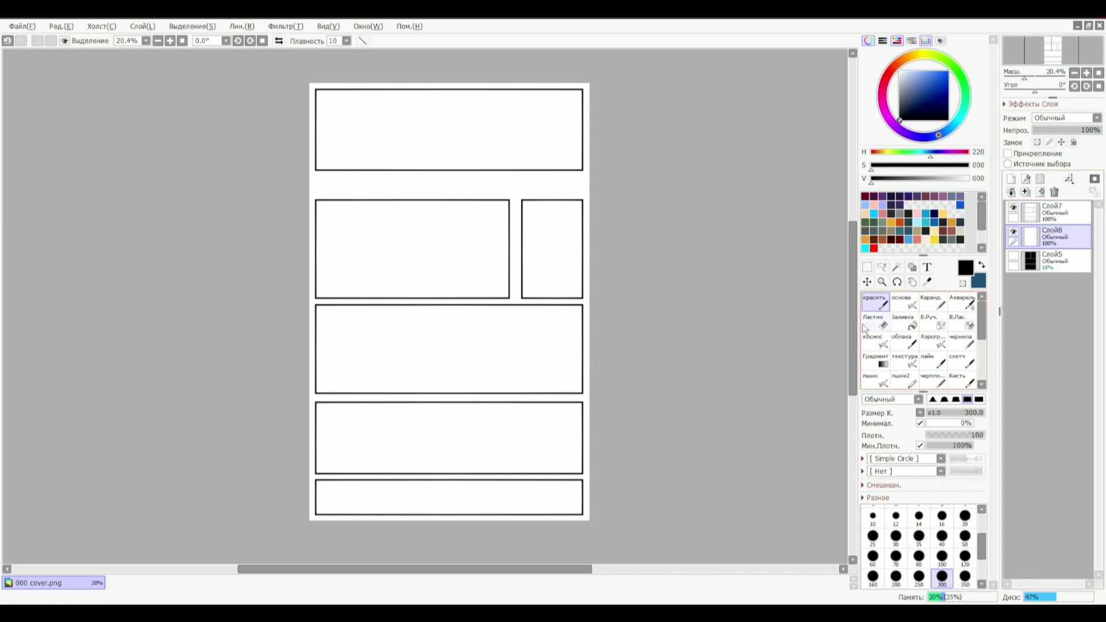
pyautogui.moveTo(518, 514); pyautogui.dragTo(578, 440)
pyautogui.moveTo(420, 514); pyautogui.dragTo(580, 311)
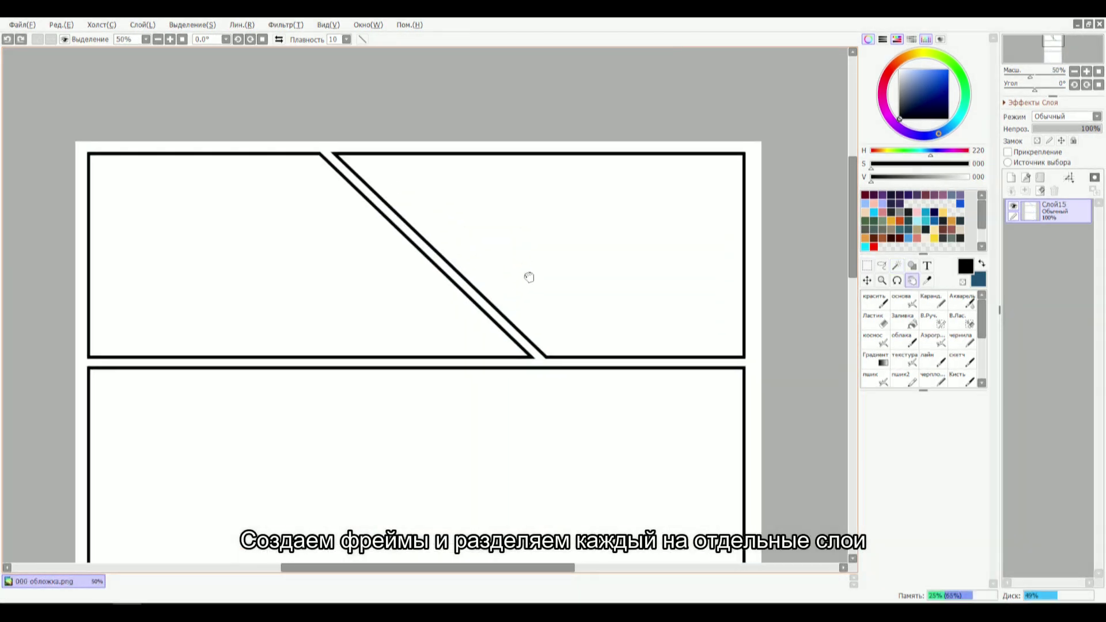
# Select the upper-left frame along its diagonal edge, cut it, and paste it onto its own layer
pyautogui.moveTo(73, 172); pyautogui.dragTo(552, 399)
pyautogui.click(881, 265)
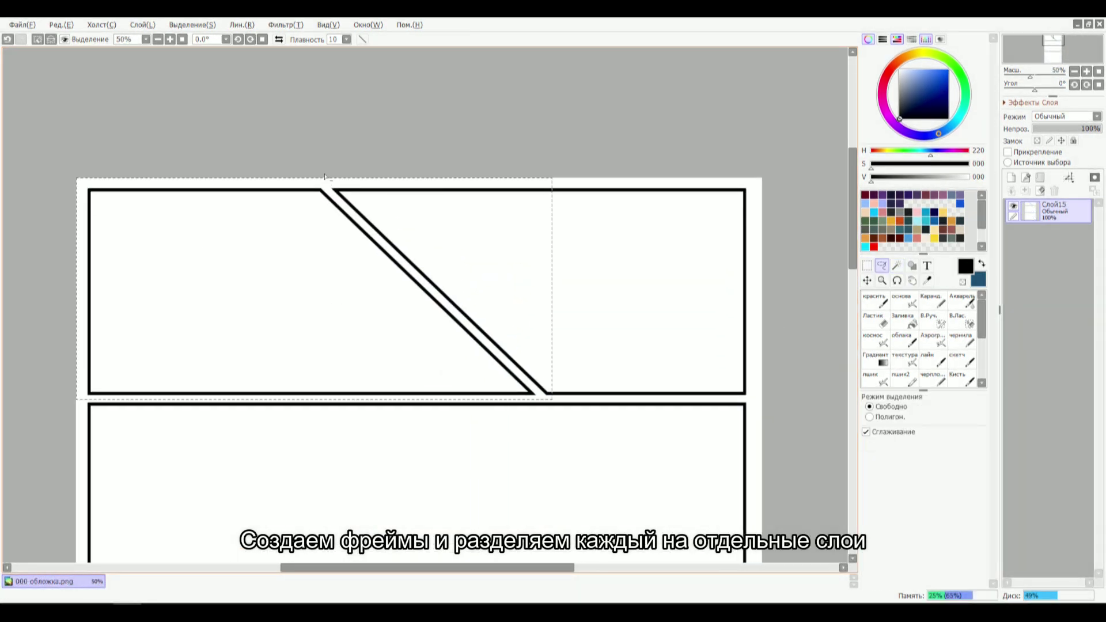
pyautogui.moveTo(378, 239)
pyautogui.mouseDown()
pyautogui.moveTo(522, 374)
pyautogui.moveTo(628, 322)
pyautogui.mouseUp()
pyautogui.press('Delete')
pyautogui.hotkey('ctrl', 'v')
# Rename the pasted upper-left frame layer as "frame 1"
pyautogui.click(1059, 229)
pyautogui.doubleClick(1041, 215)
pyautogui.write('frame 1')
pyautogui.press('Return')
# Cut the upper-right frame from the original layer and paste it onto its own layer
pyautogui.click(1059, 235)
pyautogui.click(867, 265)
pyautogui.moveTo(290, 177); pyautogui.dragTo(765, 394)
pyautogui.hotkey('ctrl', 'x')
pyautogui.hotkey('ctrl', 'v')
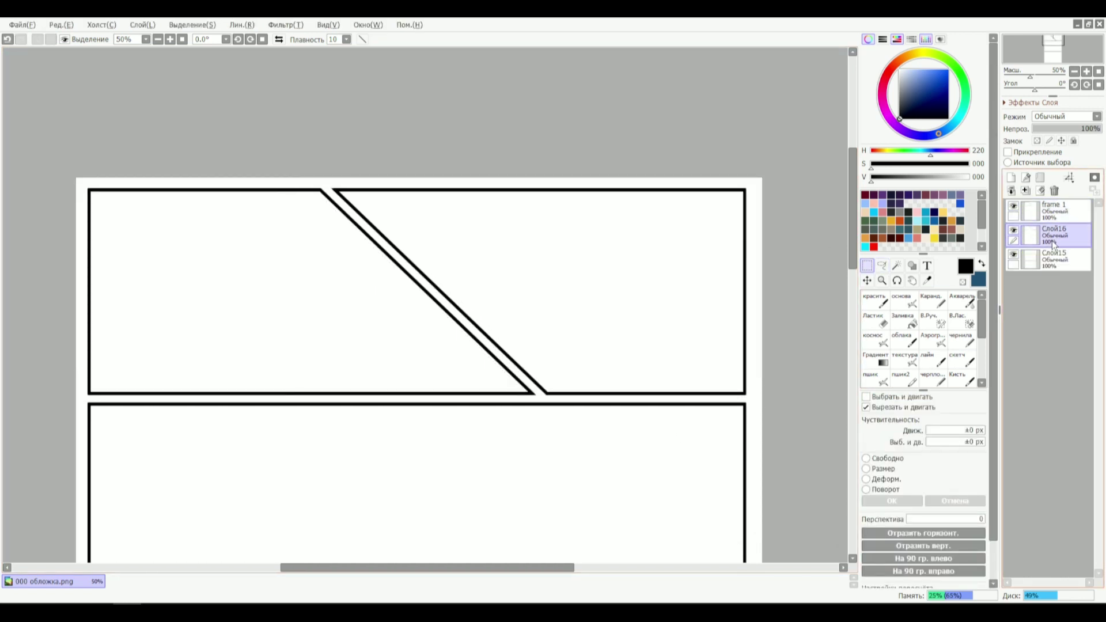
# Rename the upper-right frame's layer as "frame 2", reusing the name copied from the frame 1 layer
pyautogui.doubleClick(1061, 213)
pyautogui.hotkey('ctrl', 'c')
pyautogui.press('Return')
pyautogui.doubleClick(1062, 236)
pyautogui.hotkey('ctrl', 'v')
pyautogui.click(556, 326)
# Cut the large middle frame from the original layer and paste it onto its own layer
pyautogui.click(1058, 259)
pyautogui.moveTo(566, 466); pyautogui.dragTo(513, 281)
pyautogui.scroll(-6, 512, 281)
pyautogui.moveTo(302, 252); pyautogui.dragTo(599, 429)
pyautogui.hotkey('ctrl', 'x')
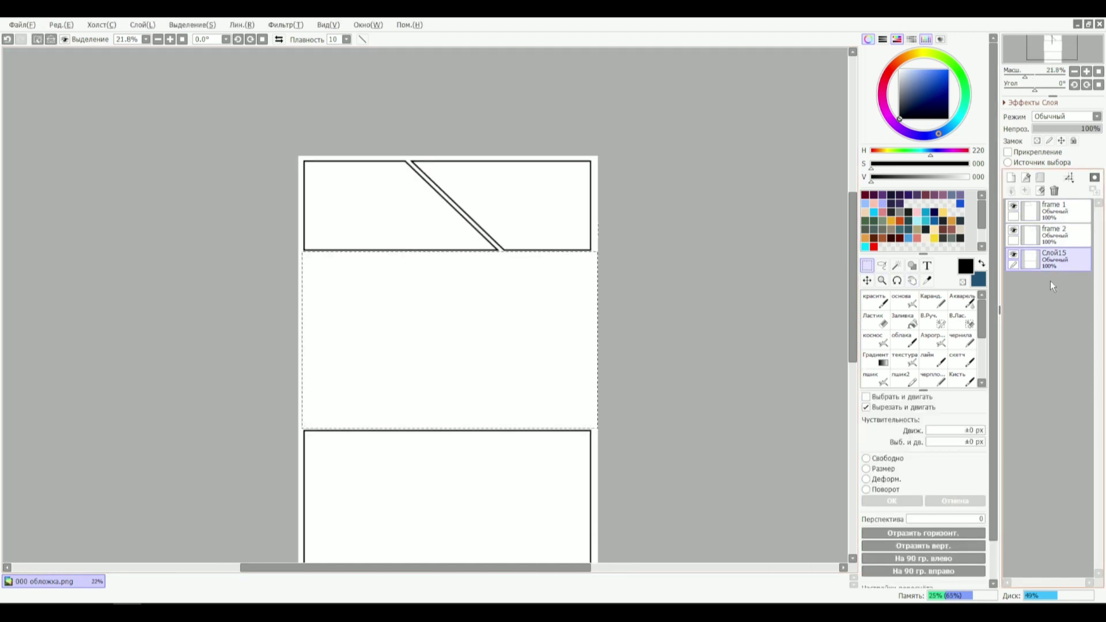
pyautogui.hotkey('ctrl', 'v')
# Rename the middle frame's layer as "frame 3", reusing the name copied from the frame 2 layer
pyautogui.doubleClick(1058, 259)
pyautogui.click(598, 322)
pyautogui.doubleClick(1058, 235)
pyautogui.hotkey('ctrl', 'c')
pyautogui.press('Return')
pyautogui.doubleClick(1058, 259)
pyautogui.hotkey('ctrl', 'v')
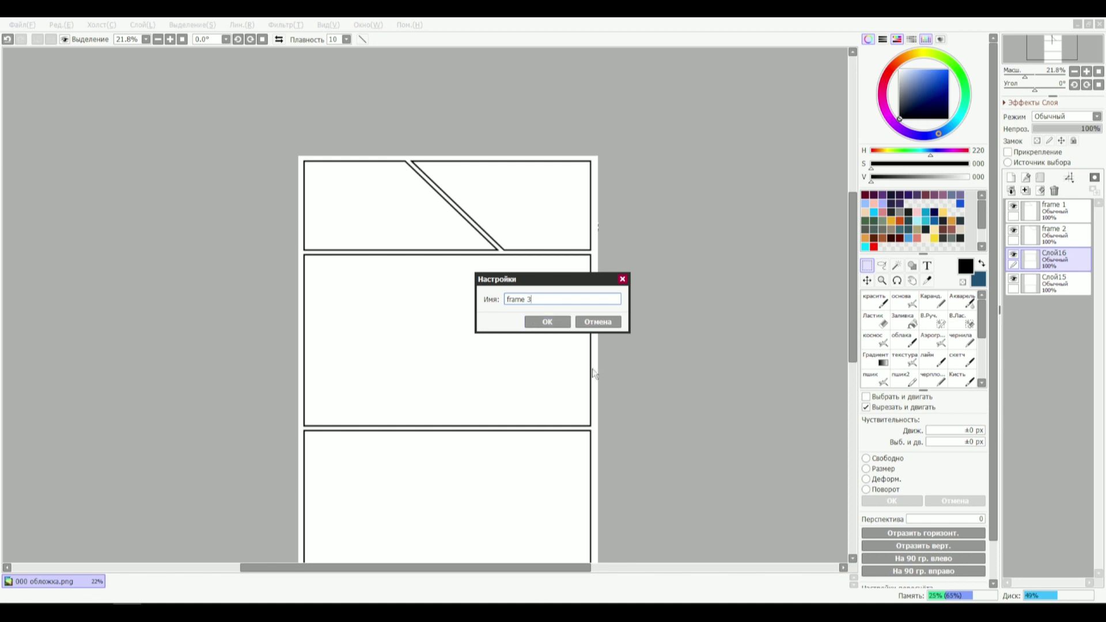
pyautogui.press('Return')
# Rename the remaining original layer holding the lowest frame as "frame 4"
pyautogui.moveTo(632, 466); pyautogui.dragTo(615, 378)
pyautogui.doubleClick(1059, 283)
pyautogui.hotkey('ctrl', 'v')
pyautogui.click(552, 325)
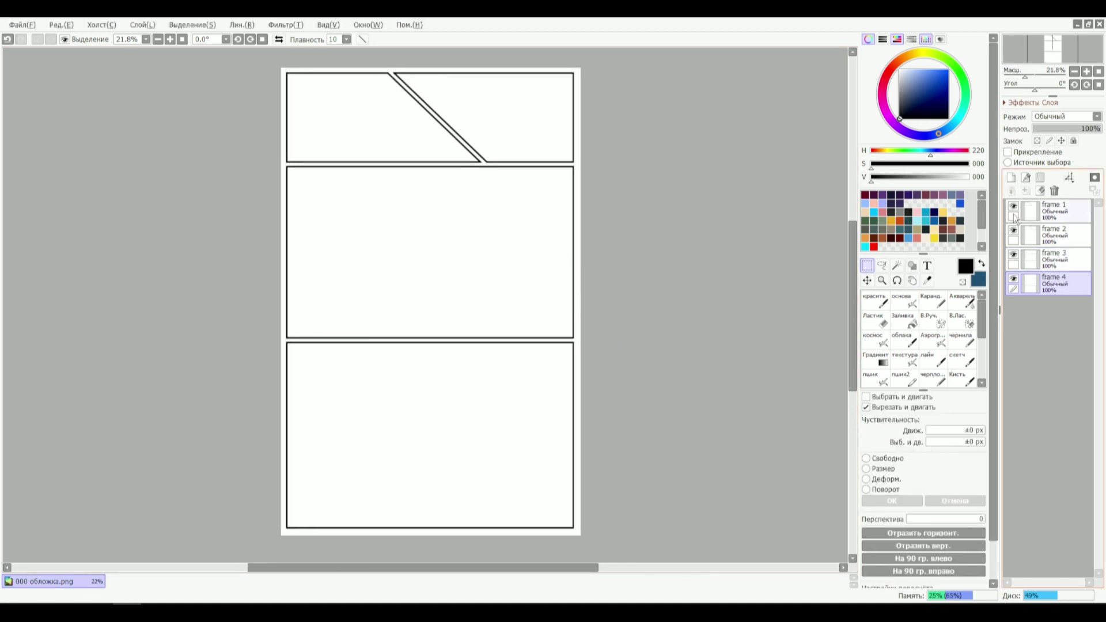
# Create a folder containing a blank layer directly below the frame 1 layer
pyautogui.click(1054, 235)
pyautogui.click(1040, 178)
pyautogui.click(1010, 178)
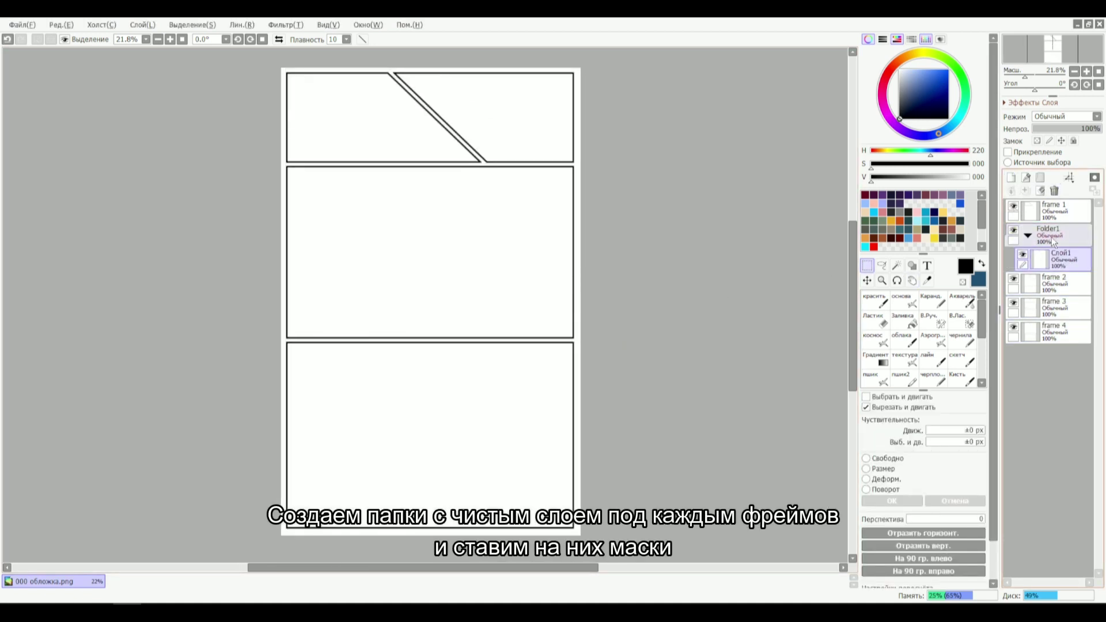
pyautogui.click(1061, 259)
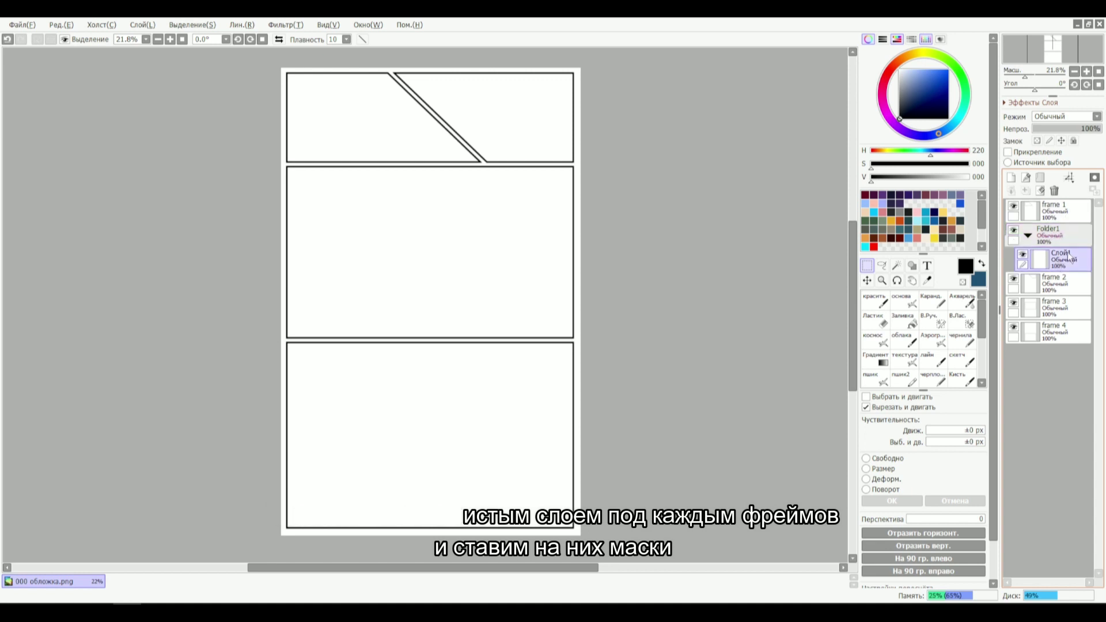
# Rename the new folder under the frame 1 layer as "frame 1"
pyautogui.doubleClick(1061, 235)
pyautogui.click(611, 322)
pyautogui.click(618, 321)
pyautogui.doubleClick(1064, 242)
pyautogui.hotkey('ctrl', 'v')
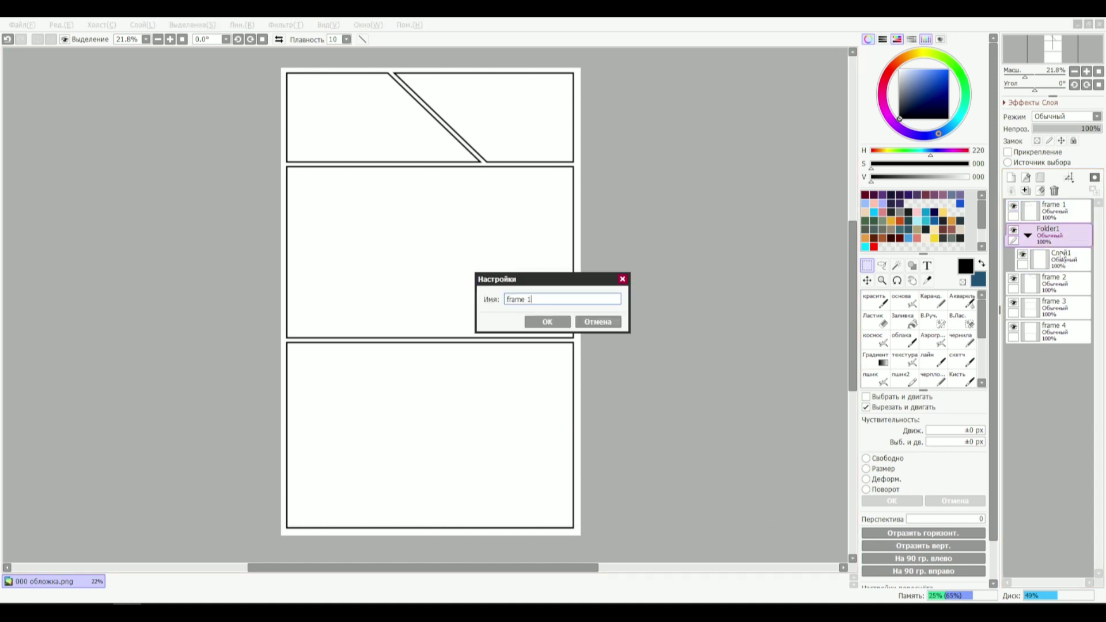
pyautogui.click(550, 324)
# Mask the frame 1 folder to the upper-left frame's interior and fill its blank layer with light blue
pyautogui.click(1063, 216)
pyautogui.press('w')
pyautogui.click(357, 128)
pyautogui.click(1072, 235)
pyautogui.click(1094, 177)
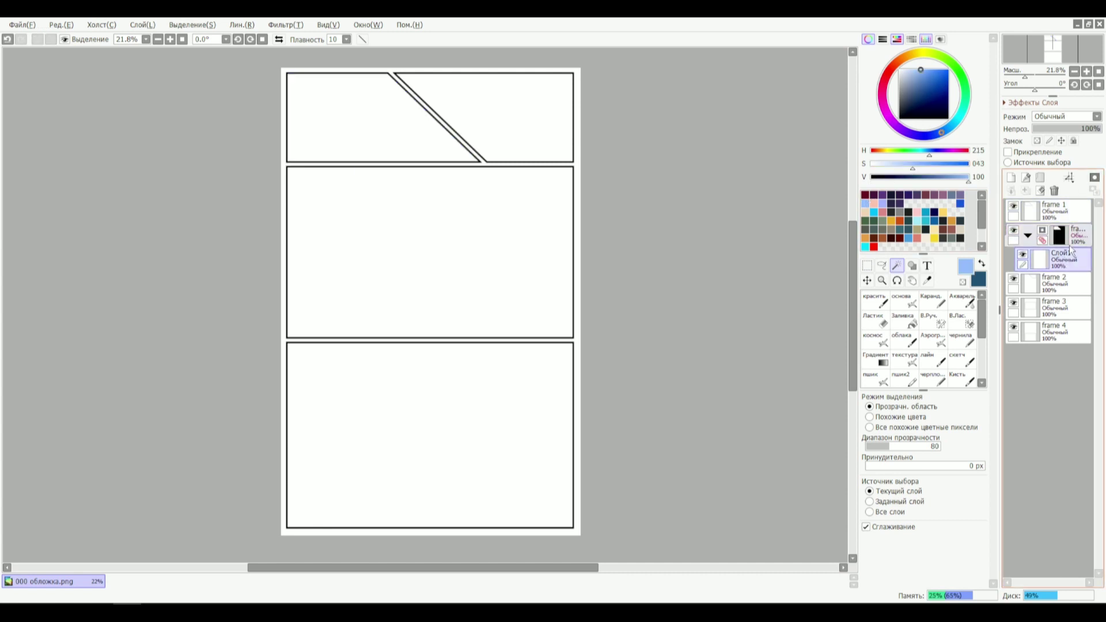
pyautogui.hotkey('ctrl', 'f')
# Add a blank layer to the folder under frame 2 and mask the folder to the upper-right frame's interior
pyautogui.click(1011, 176)
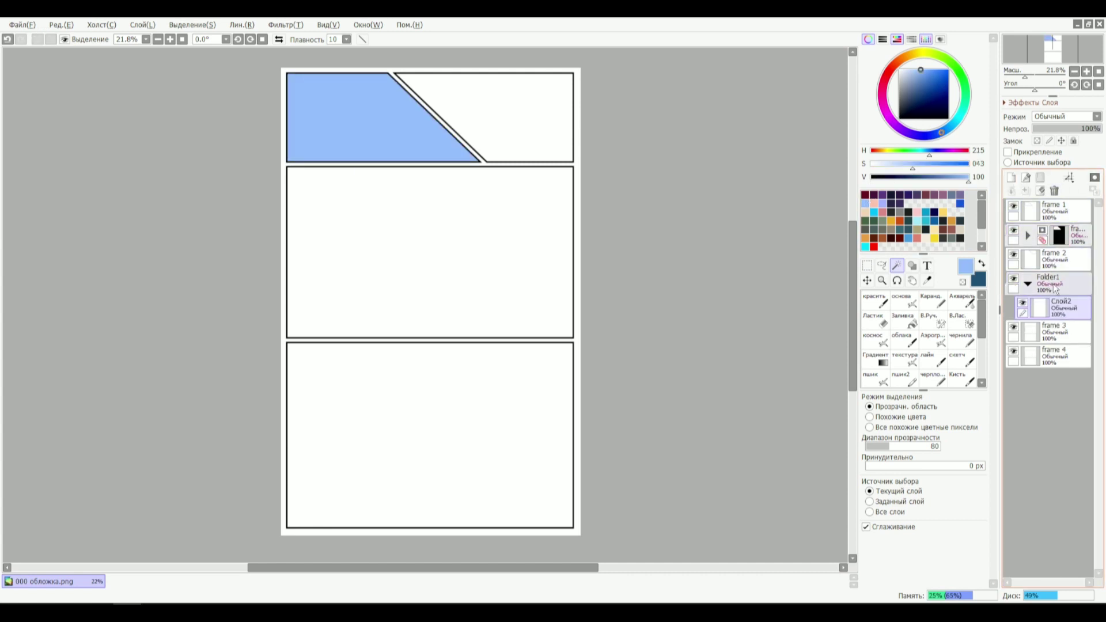
pyautogui.click(500, 117)
pyautogui.click(1072, 284)
pyautogui.click(1094, 177)
# Fill the blank layer inside the upper-right frame's masked folder with yellow
pyautogui.click(943, 213)
pyautogui.click(1075, 311)
pyautogui.hotkey('ctrl', 'f')
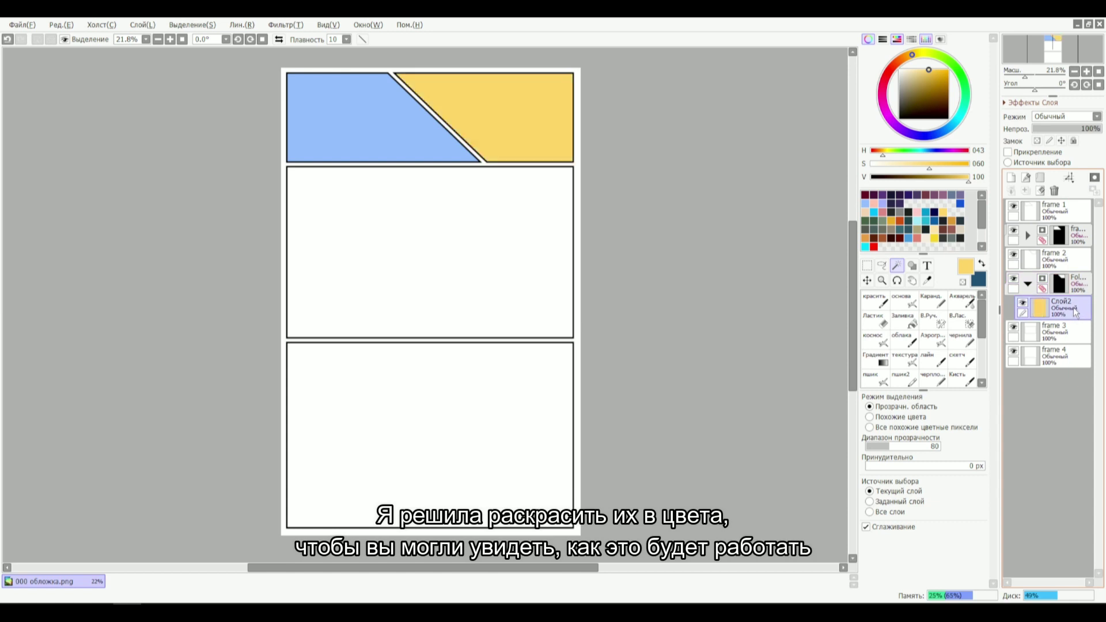
# Rename the masked folder under the frame 2 layer as "frame 2", using the layer's copied name
pyautogui.doubleClick(1064, 260)
pyautogui.hotkey('ctrl', 'c')
pyautogui.click(600, 322)
pyautogui.doubleClick(1074, 282)
pyautogui.hotkey('ctrl', 'v')
pyautogui.click(559, 321)
# Create a folder with a blank layer directly below the frame 3 layer
pyautogui.click(1053, 333)
pyautogui.click(1039, 177)
pyautogui.click(1011, 177)
# Copy the frame 3 layer's name and rename the folder beneath it as "frame 3"
pyautogui.doubleClick(1058, 308)
pyautogui.hotkey('ctrl', 'c')
pyautogui.click(600, 321)
pyautogui.doubleClick(1058, 332)
pyautogui.hotkey('ctrl', 'v')
pyautogui.click(599, 322)
pyautogui.doubleClick(1058, 333)
pyautogui.hotkey('ctrl', 'v')
pyautogui.click(558, 322)
# Mask the frame 3 folder to the middle frame's interior and fill its blank layer with light violet
pyautogui.click(1058, 309)
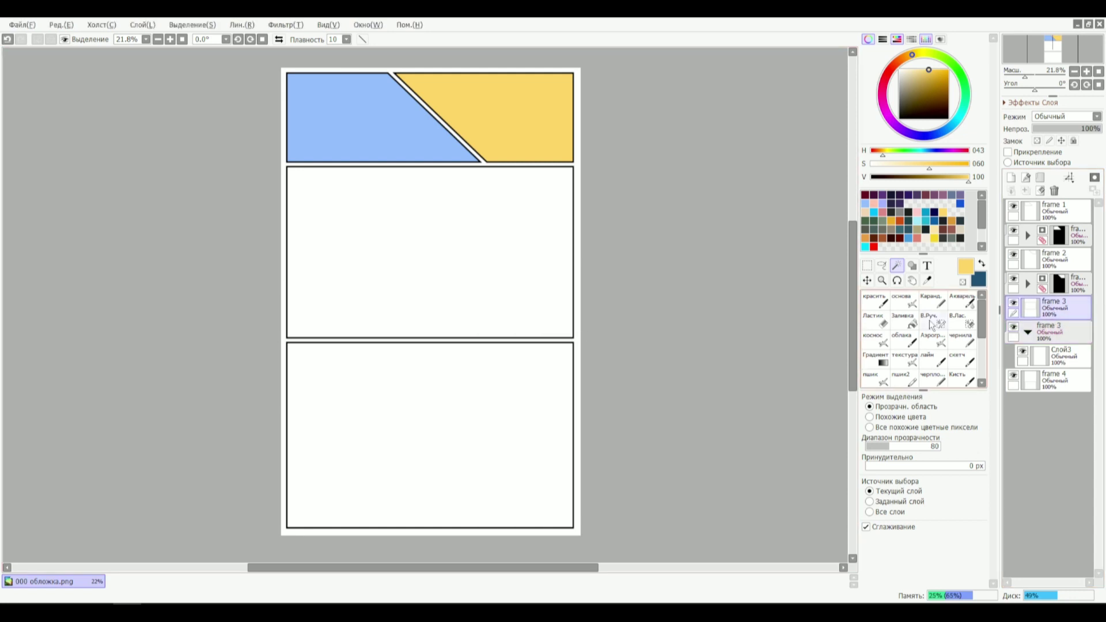
pyautogui.click(512, 265)
pyautogui.click(1062, 355)
pyautogui.click(1063, 331)
pyautogui.click(1094, 178)
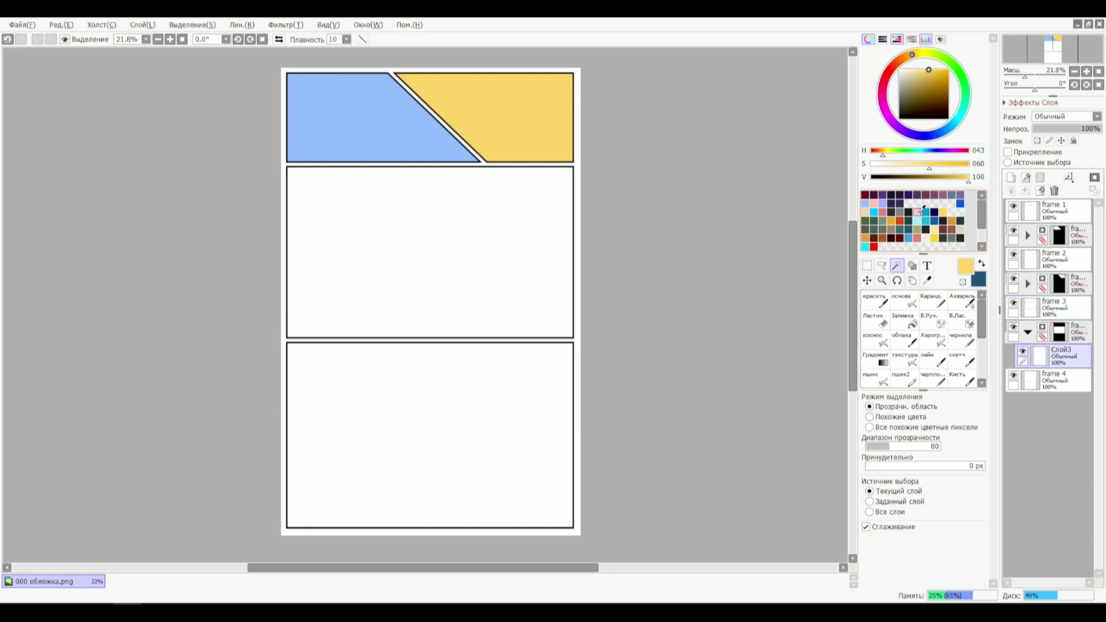
pyautogui.click(882, 204)
pyautogui.hotkey('ctrl', 'f')
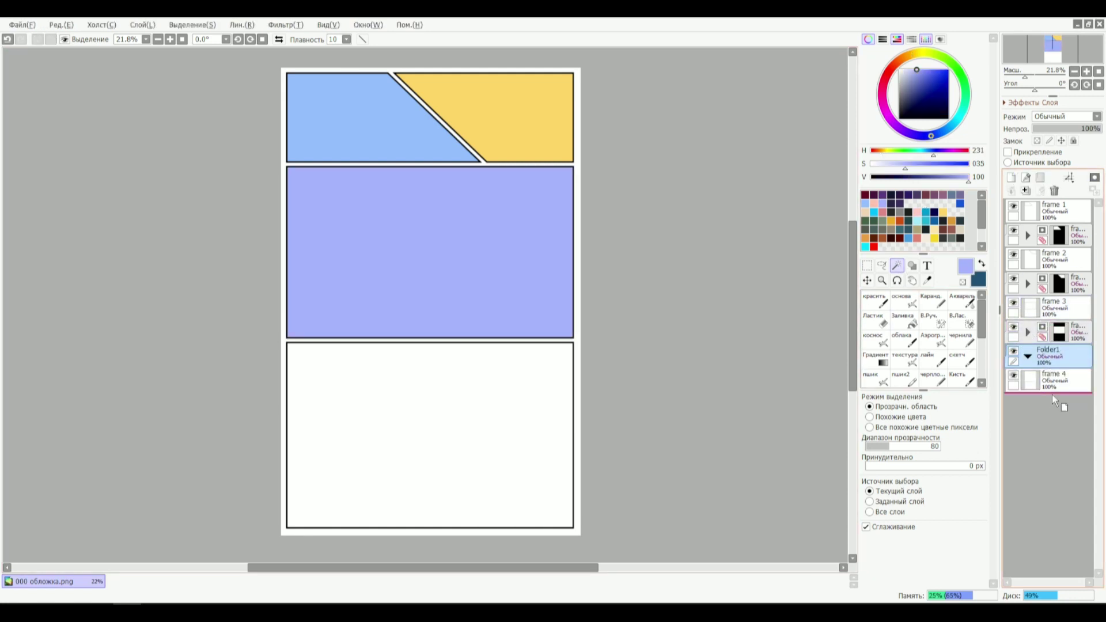
# Mask the folder beneath the frame 4 layer to the bottom frame's interior
pyautogui.click(518, 397)
pyautogui.click(1063, 379)
pyautogui.click(1094, 178)
# Copy the frame 4 layer's name and rename the masked folder beneath it as "frame 4"
pyautogui.doubleClick(1060, 356)
pyautogui.hotkey('ctrl', 'c')
pyautogui.click(553, 322)
pyautogui.doubleClick(1077, 380)
pyautogui.hotkey('ctrl', 'v')
pyautogui.click(562, 325)
# Fill the blank layer inside the frame 4 folder with muted grayish green
pyautogui.click(1075, 407)
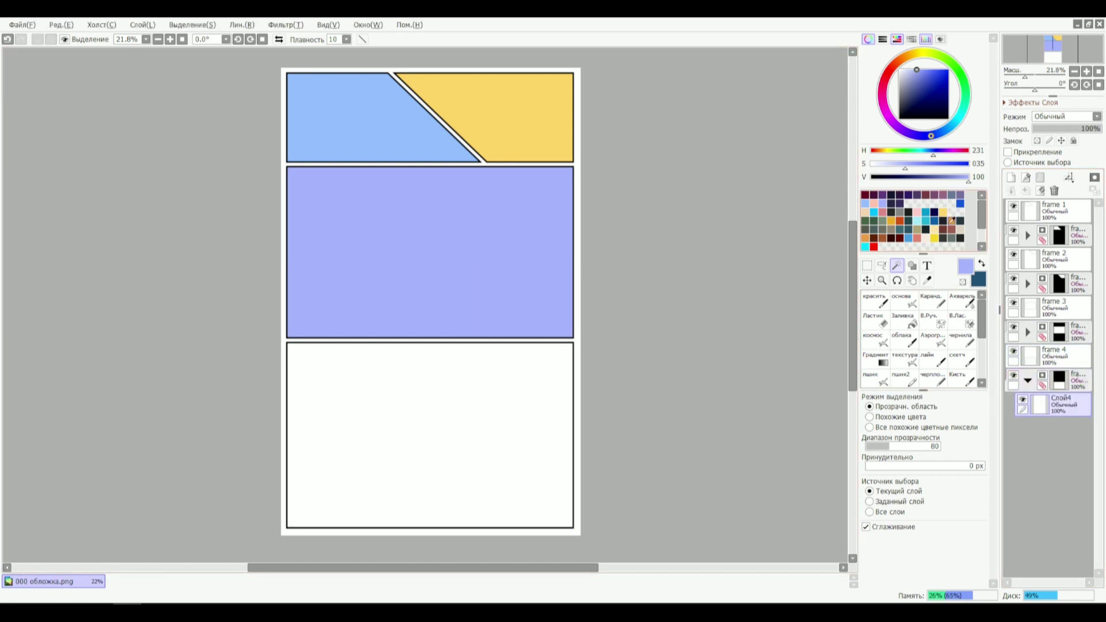
pyautogui.click(882, 221)
pyautogui.hotkey('ctrl', 'f')
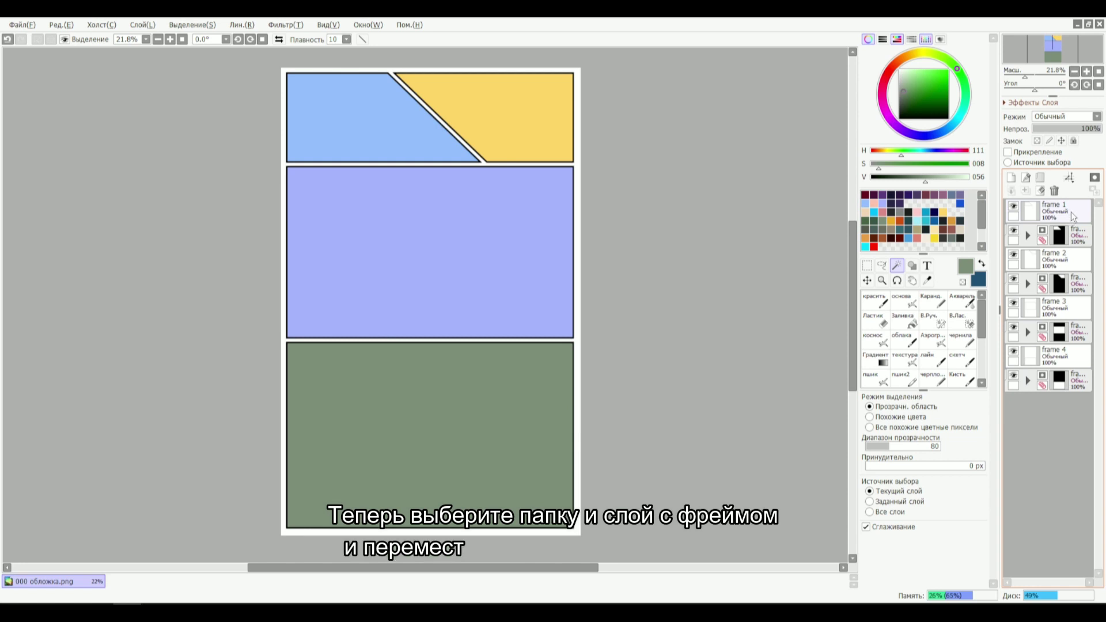
# Move frame 1 with its folder down and right over the middle frame, and frame 4 with its folder up underneath the middle frame
pyautogui.click(1069, 207)
pyautogui.keyDown('ctrl'); pyautogui.click(1071, 235); pyautogui.keyUp('ctrl')
pyautogui.moveTo(511, 279); pyautogui.dragTo(599, 365)
pyautogui.hotkey('ctrl', 'z')
pyautogui.click(1074, 364)
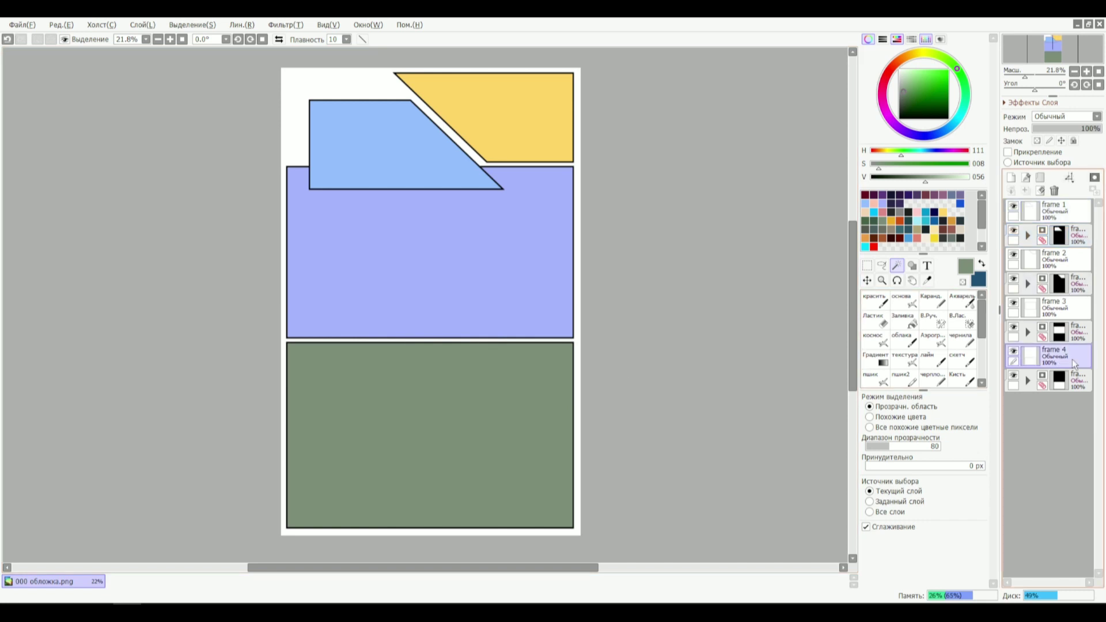
pyautogui.moveTo(608, 489)
pyautogui.mouseDown()
pyautogui.moveTo(614, 455)
pyautogui.moveTo(613, 467)
pyautogui.mouseUp()
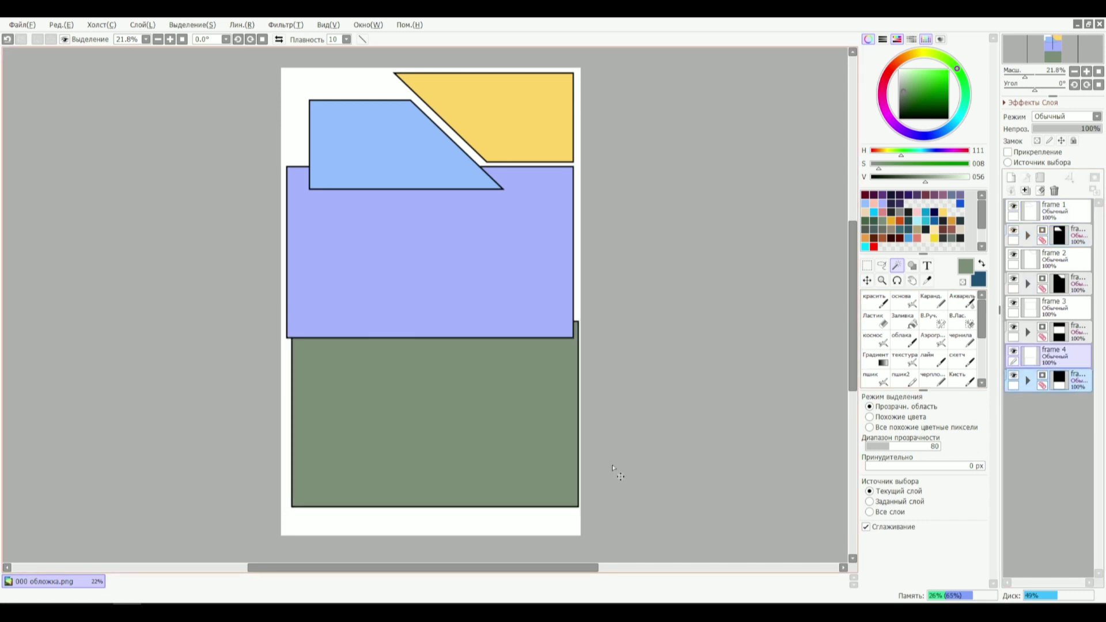
# Try moving the frame 3 layer together with its folder, and undo the move
pyautogui.click(1059, 339)
pyautogui.moveTo(636, 308); pyautogui.dragTo(639, 302)
pyautogui.hotkey('ctrl', 'z')
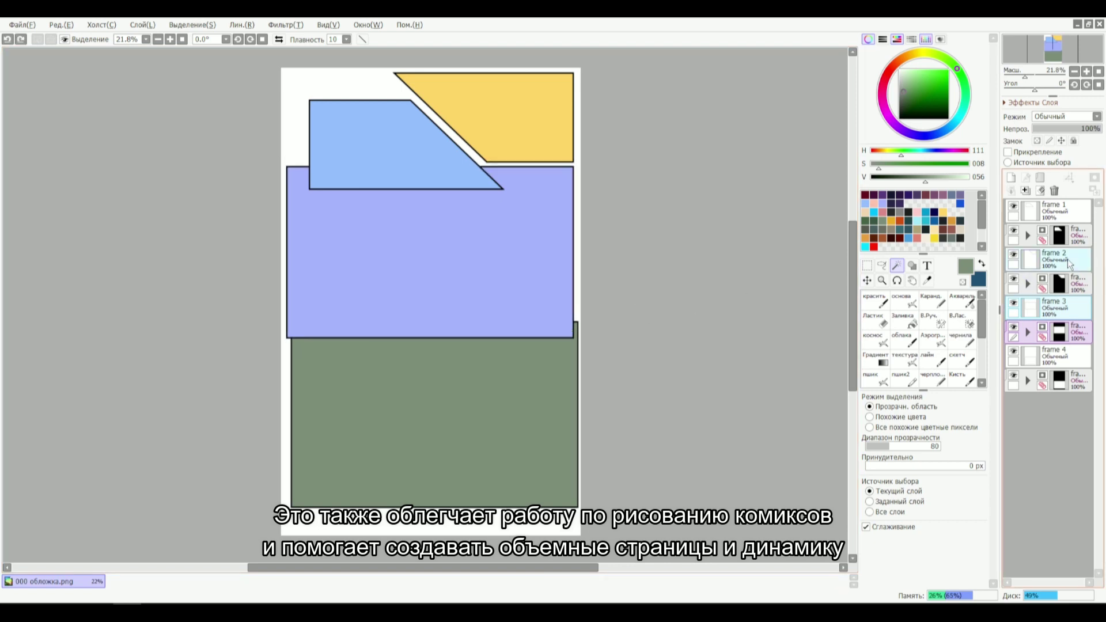
# Move the frame 2 layer together with its folder down and left so it tucks under frame 1
pyautogui.moveTo(625, 234)
pyautogui.mouseDown()
pyautogui.moveTo(599, 240)
pyautogui.moveTo(613, 254)
pyautogui.mouseUp()
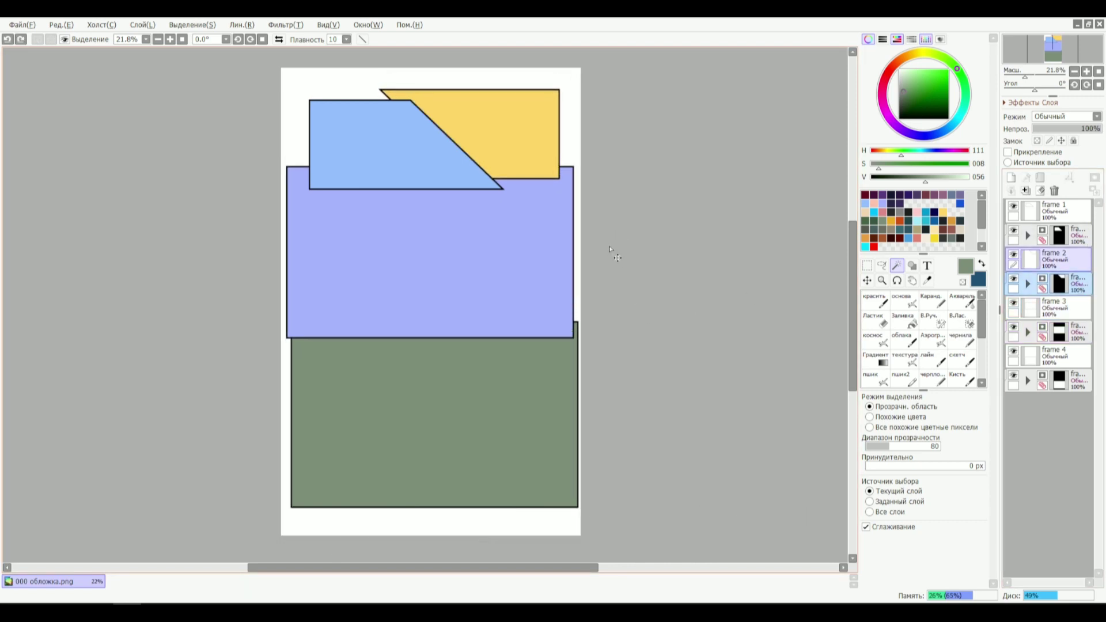